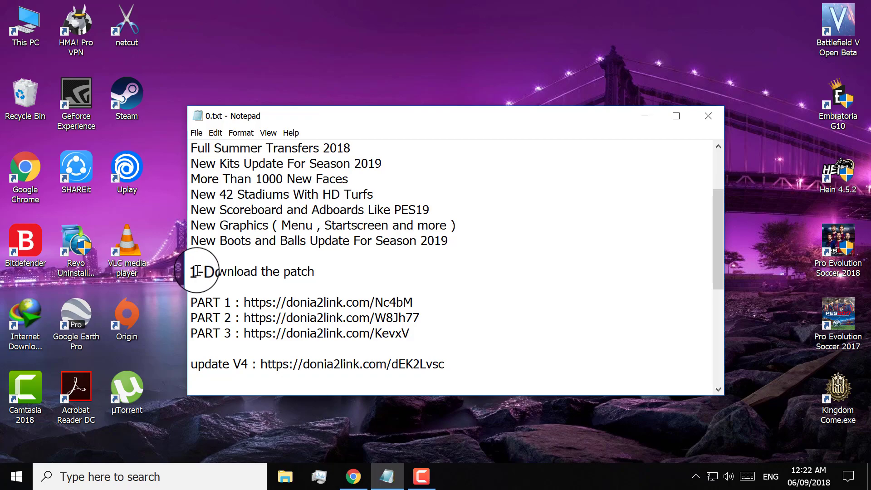
# - Review the notes' download links for patch parts 1 to 3, update V4 and edit file 08/30
pyautogui.click(201, 269)
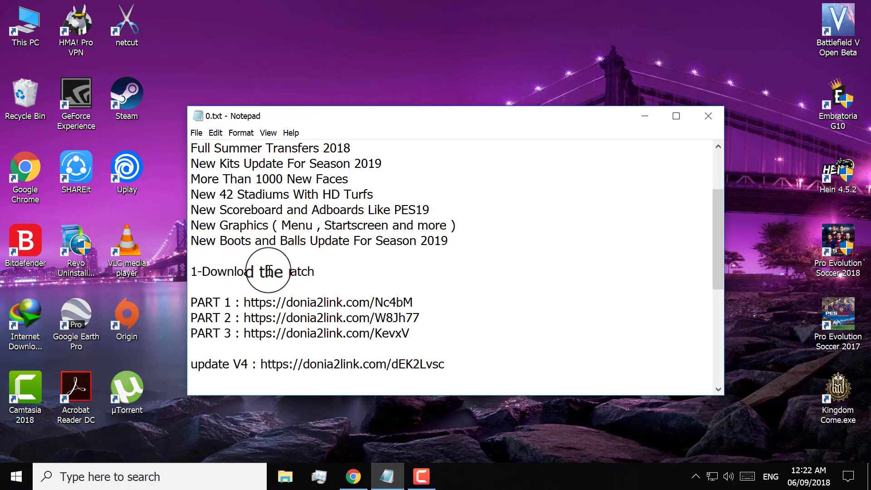
pyautogui.moveTo(191, 302); pyautogui.dragTo(409, 326)
pyautogui.click(415, 332)
pyautogui.scroll(-2, 253, 303)
pyautogui.moveTo(192, 272); pyautogui.dragTo(451, 272)
pyautogui.click(292, 288)
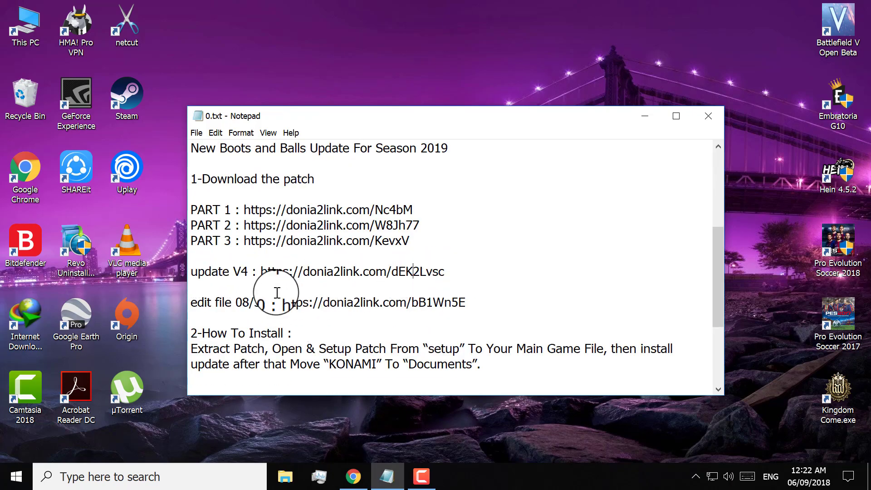
pyautogui.moveTo(193, 302); pyautogui.dragTo(448, 301)
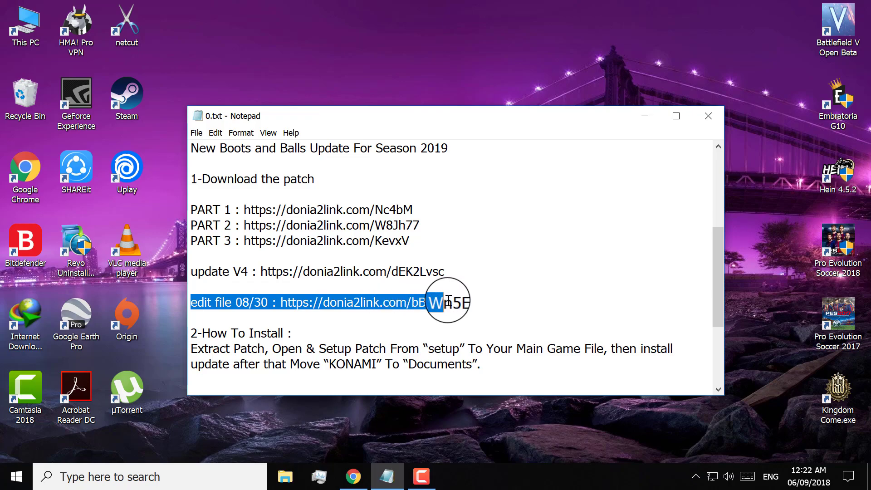
pyautogui.click(473, 300)
# - Copy the PART 1 download link from the notes and open it in a new Chrome tab
pyautogui.moveTo(244, 208); pyautogui.dragTo(417, 209)
pyautogui.hotkey('ctrl', 'c')
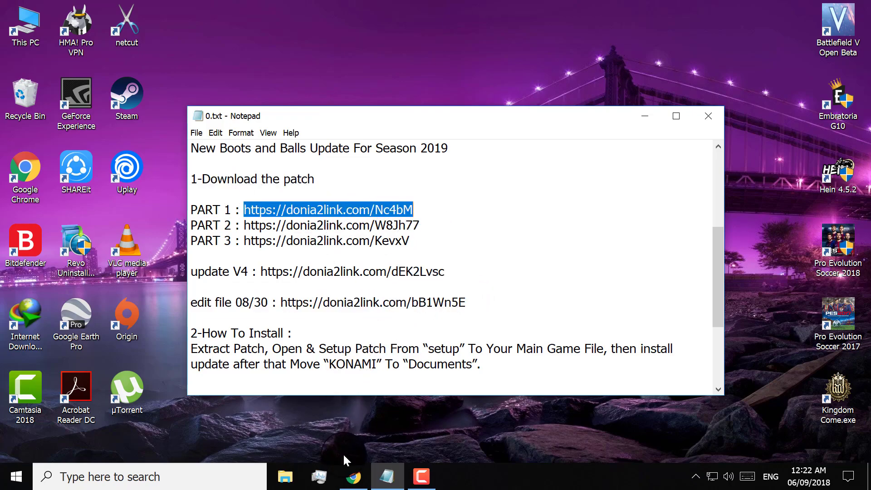
pyautogui.click(353, 477)
pyautogui.click(149, 7)
pyautogui.hotkey('ctrl', 'v')
pyautogui.press('Return')
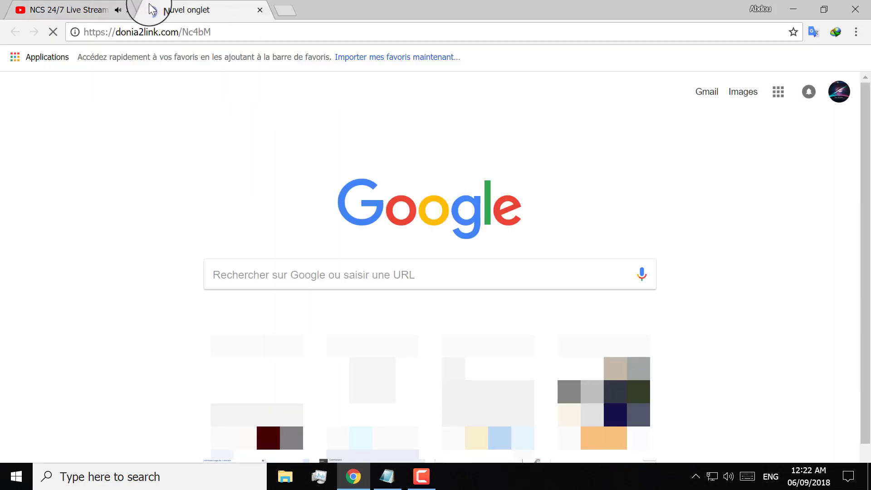
# - Continue through the Donia 2 Link page, wait out its countdown and get the link to the MediaFire file page
pyautogui.scroll(-10, 320, 216)
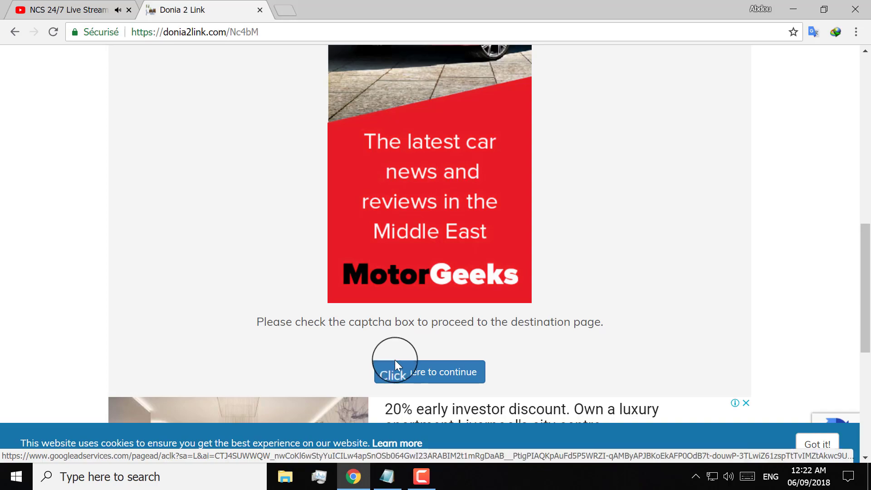
pyautogui.click(399, 371)
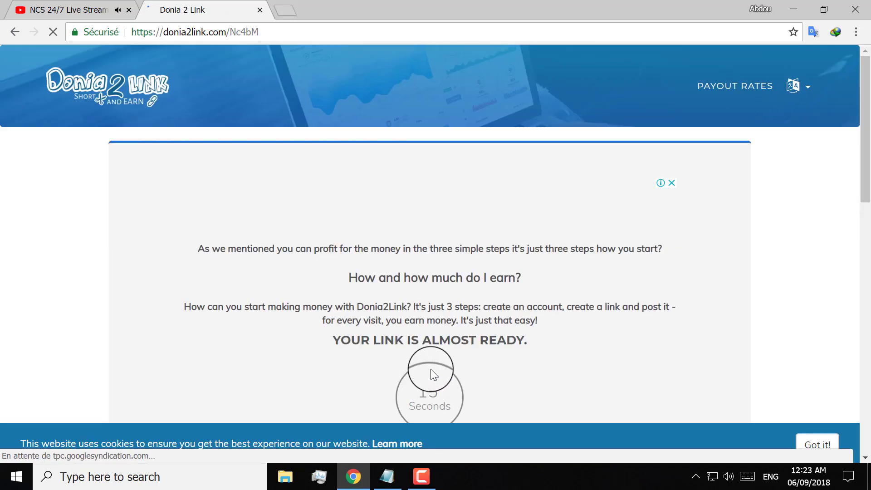
pyautogui.scroll(-2, 431, 369)
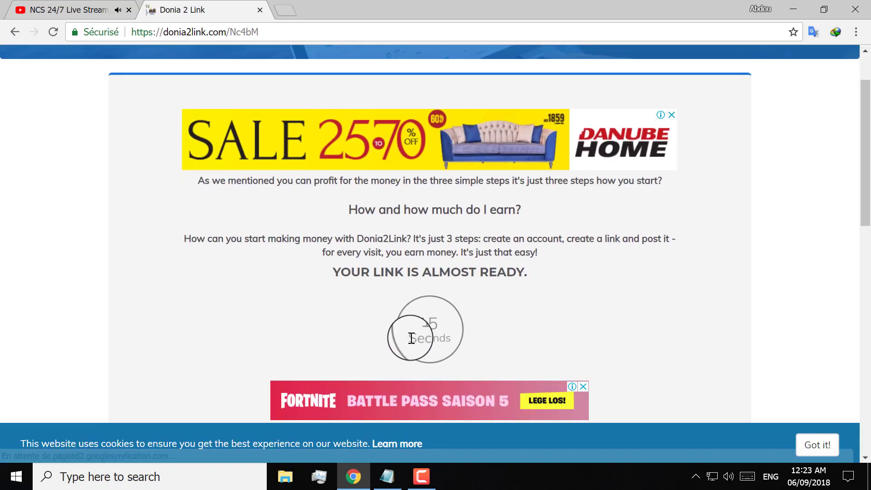
pyautogui.scroll(-2, 411, 338)
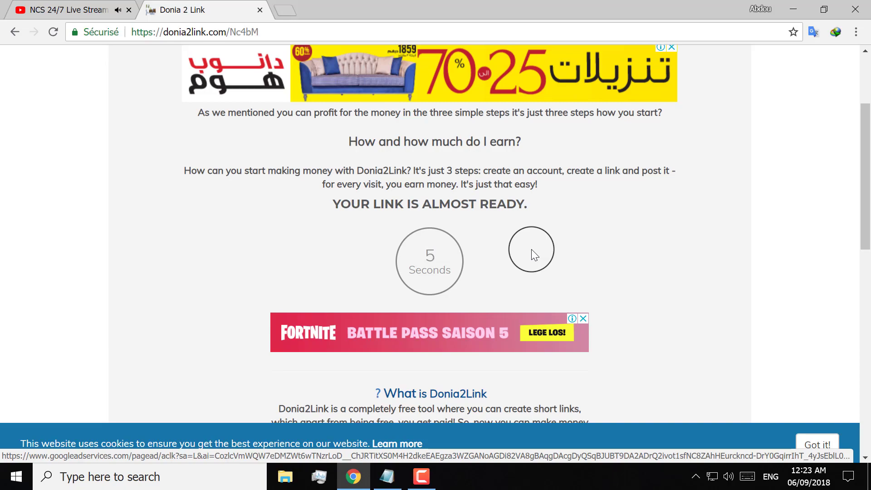
pyautogui.scroll(-1, 530, 250)
pyautogui.scroll(-7, 529, 250)
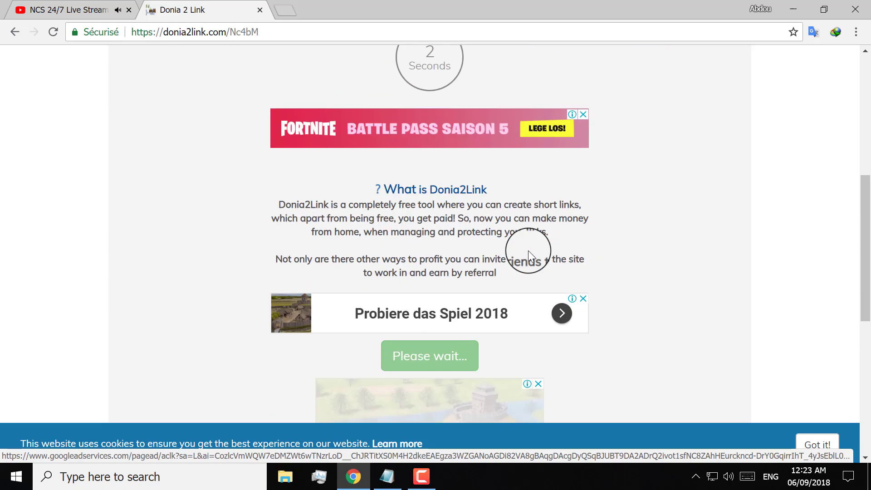
pyautogui.scroll(1, 426, 236)
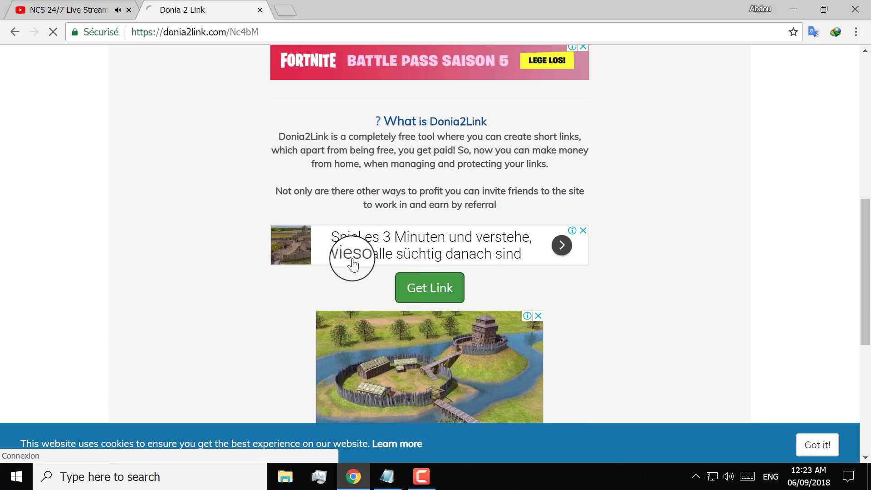
pyautogui.click(422, 286)
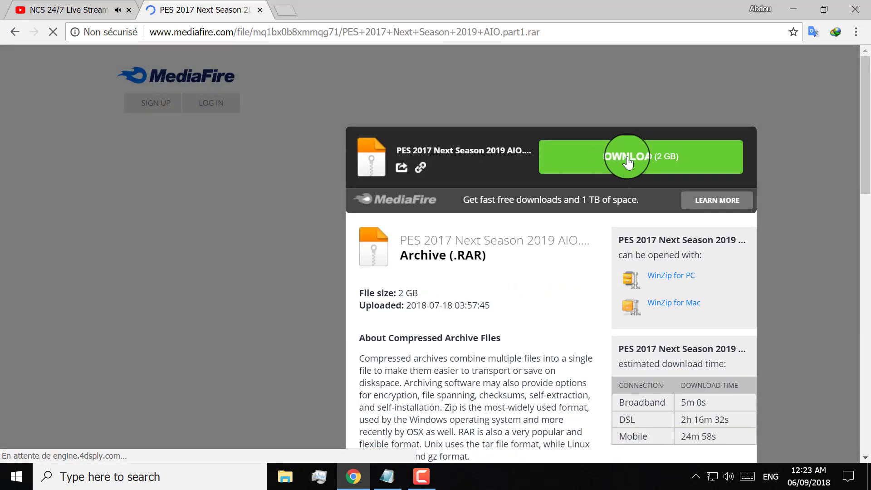
# - Start downloading PES 2017 Next Season 2019 AIO.part1.rar from MediaFire, cancel the download and close the page
pyautogui.click(660, 168)
pyautogui.click(777, 11)
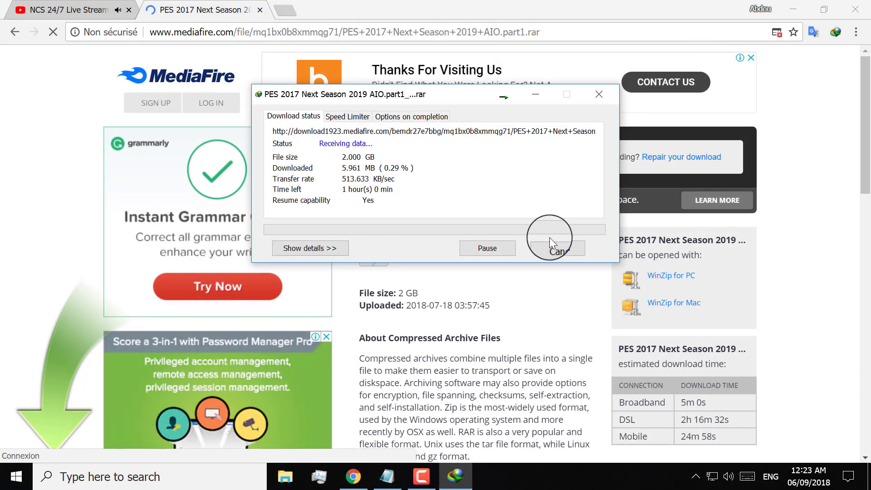
pyautogui.click(548, 249)
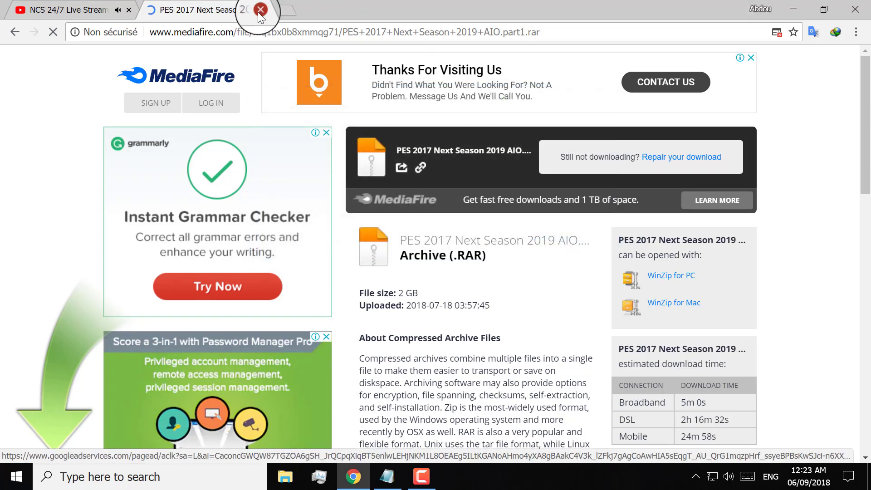
pyautogui.click(259, 10)
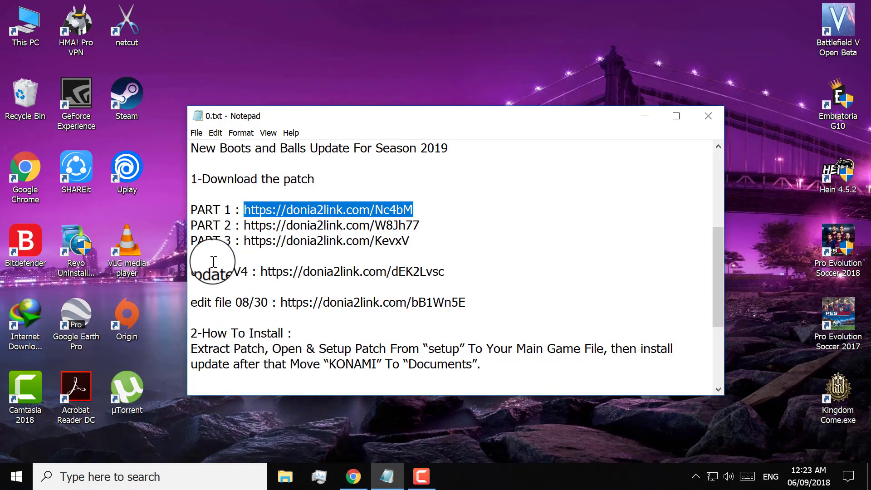
# - Mark the update V4 and edit file 08/30 entries in the notes, and open the Compressed folder inside Downloads
pyautogui.moveTo(191, 271); pyautogui.dragTo(248, 271)
pyautogui.moveTo(269, 304); pyautogui.dragTo(193, 305)
pyautogui.doubleClick(4, 5)
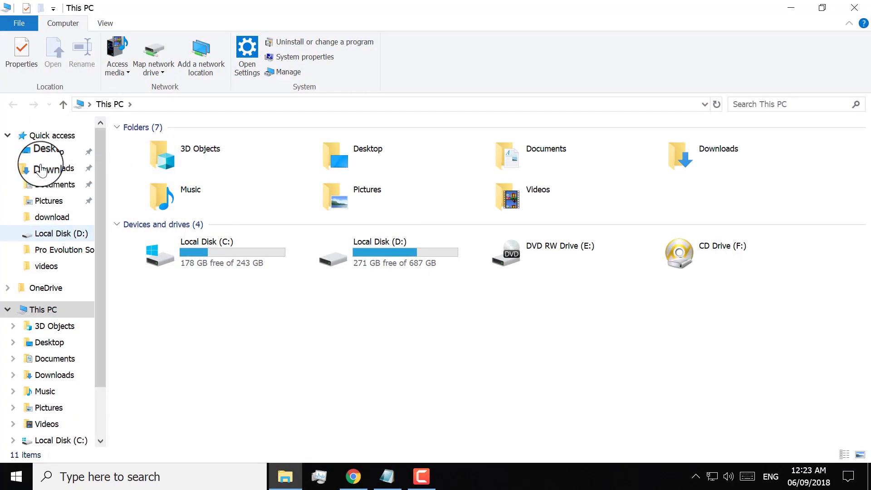
pyautogui.click(41, 169)
pyautogui.doubleClick(156, 184)
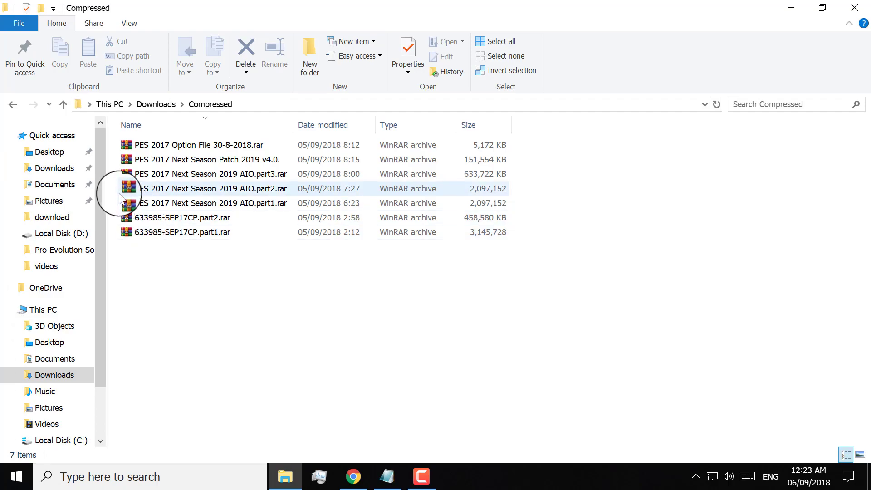
# - Check the downloaded archives: the three AIO parts, the Patch 2019 v4.0 archive and the Option File 30-8-2018 archive
pyautogui.moveTo(112, 172); pyautogui.dragTo(159, 203)
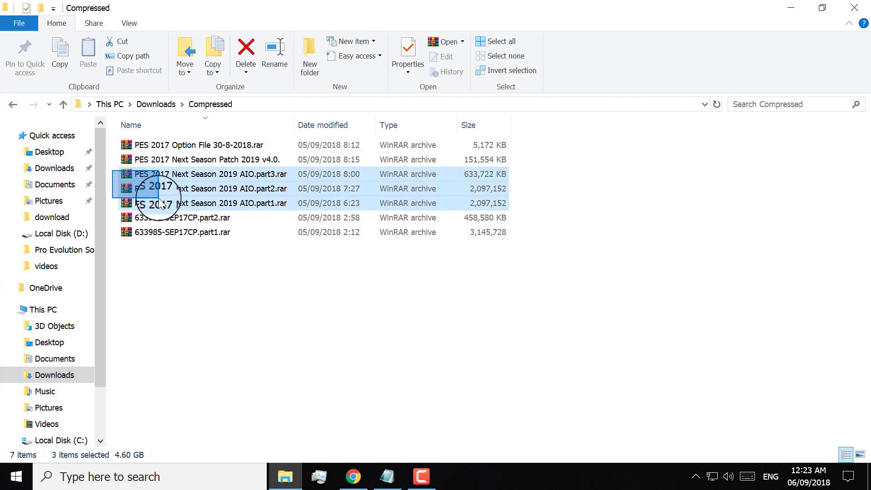
pyautogui.click(166, 160)
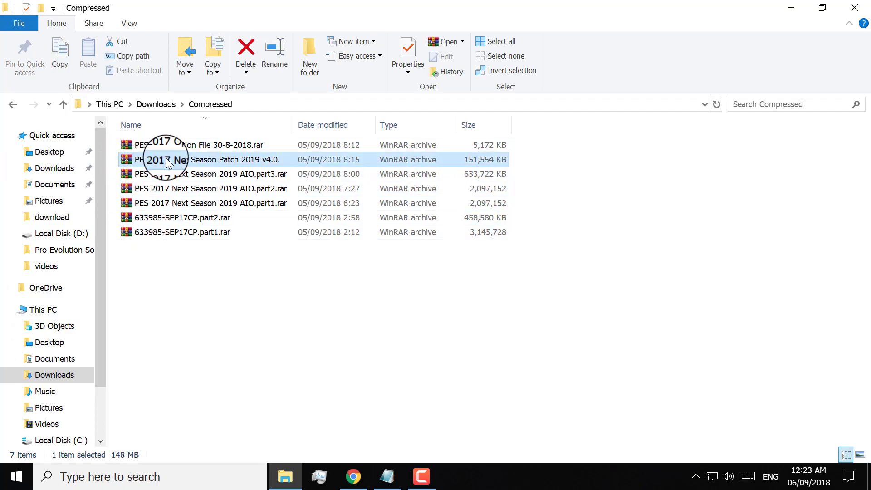
pyautogui.click(168, 144)
pyautogui.click(189, 304)
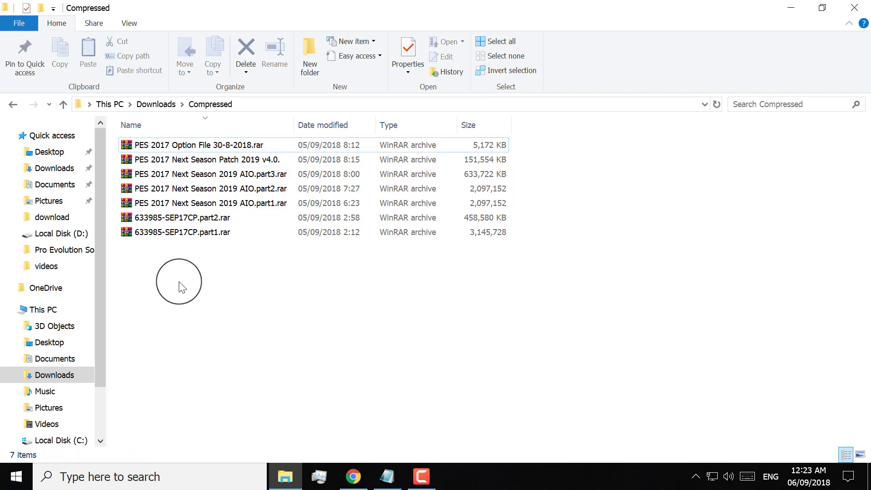
# - Read the "How To Install" section of the notes and return to the Compressed folder
pyautogui.click(387, 476)
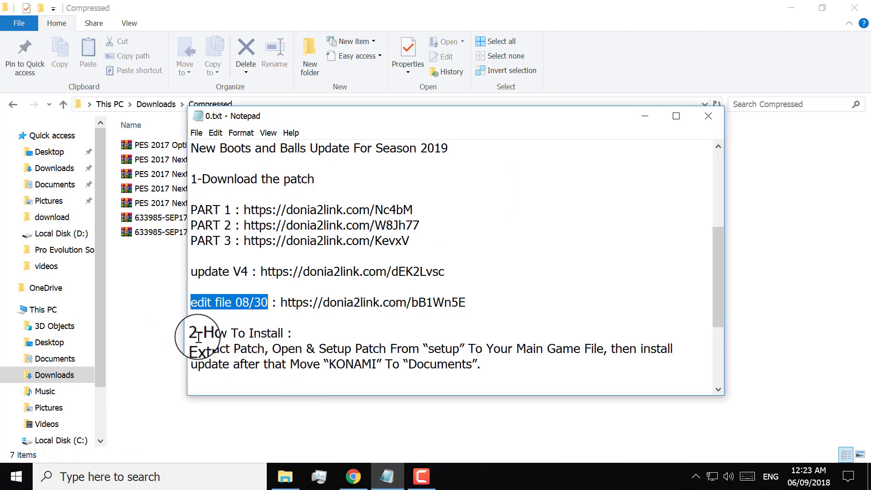
pyautogui.moveTo(189, 333); pyautogui.dragTo(194, 335)
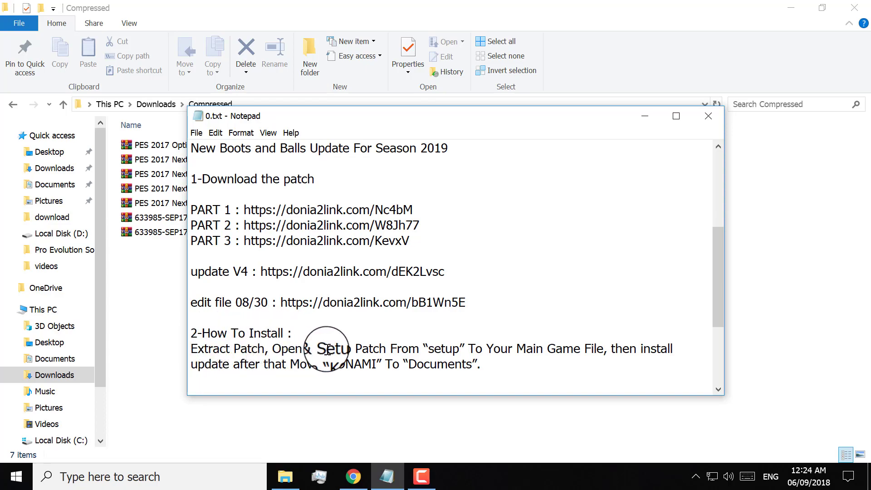
pyautogui.click(449, 350)
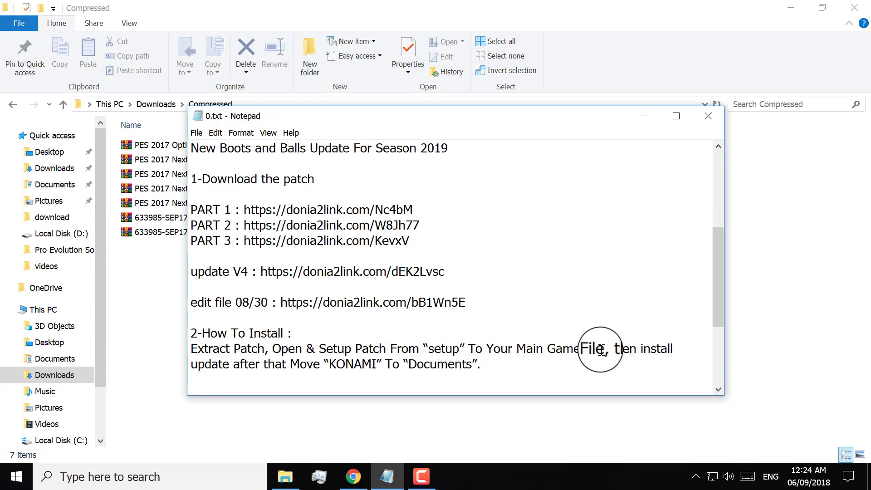
pyautogui.click(156, 287)
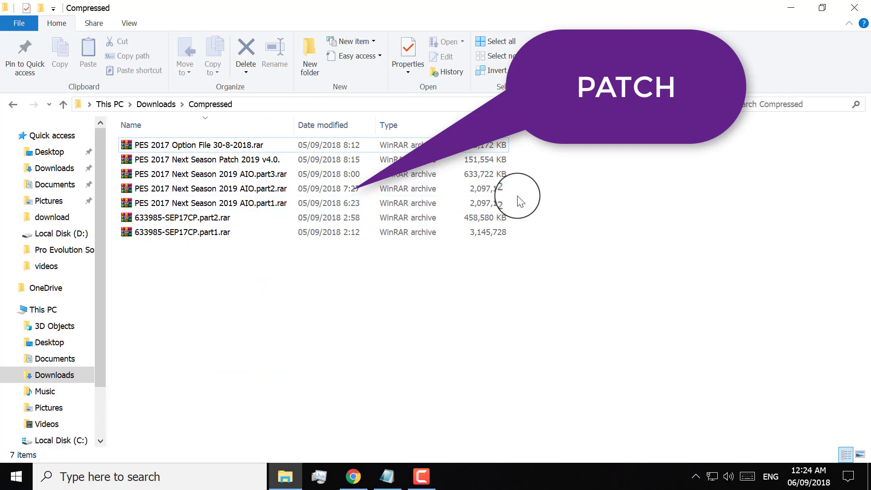
# - Extract the three PES 2017 Next Season 2019 AIO part archives into the current folder
pyautogui.moveTo(515, 208); pyautogui.dragTo(500, 179)
pyautogui.rightClick(500, 179)
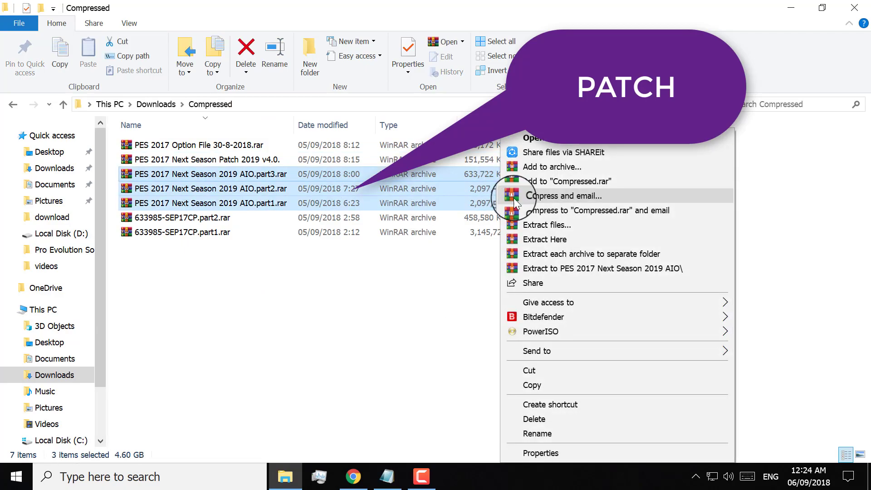
pyautogui.click(554, 240)
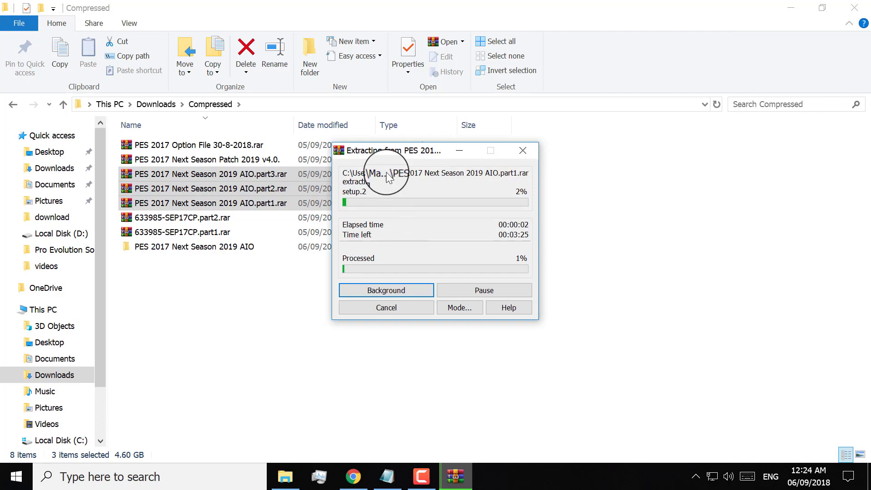
pyautogui.moveTo(412, 150); pyautogui.dragTo(645, 163)
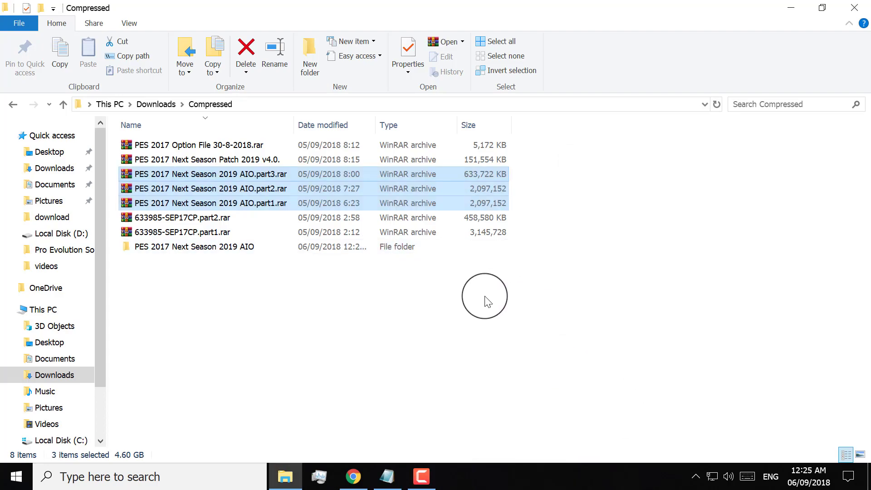
# - Open the Setup folder inside the extracted PES 2017 Next Season 2019 AIO folder and run setup.exe
pyautogui.click(396, 252)
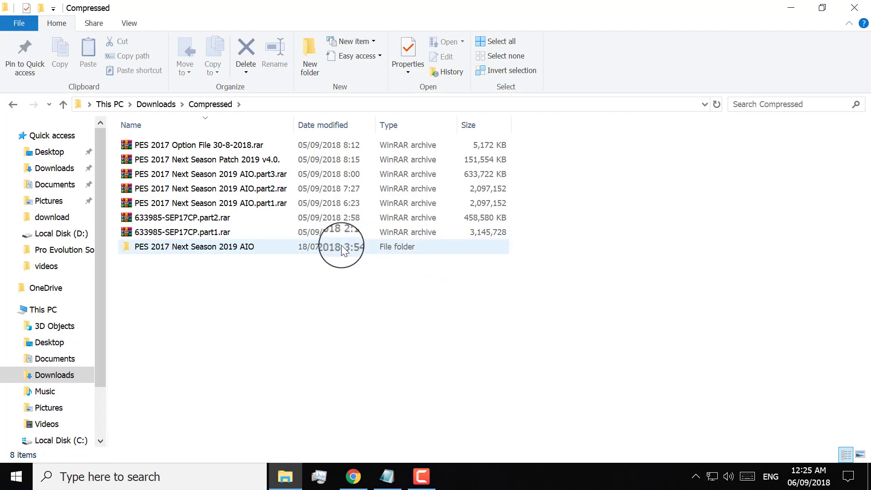
pyautogui.doubleClick(340, 246)
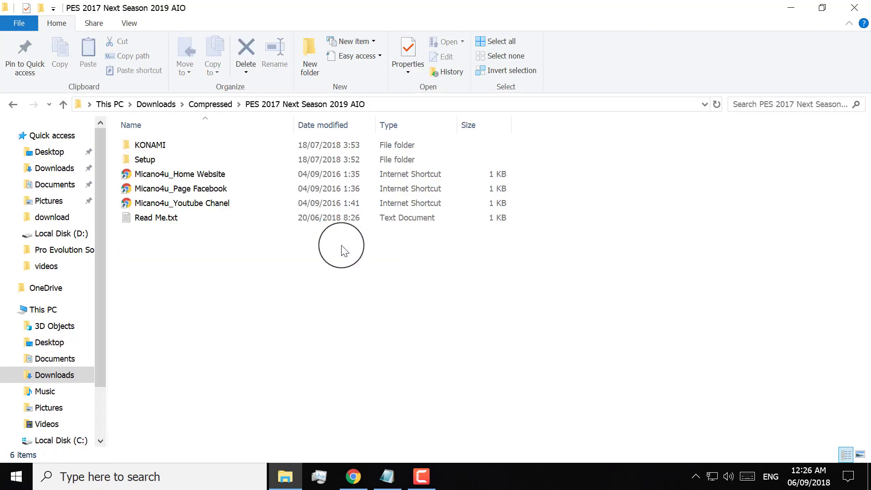
pyautogui.doubleClick(177, 162)
pyautogui.click(156, 174)
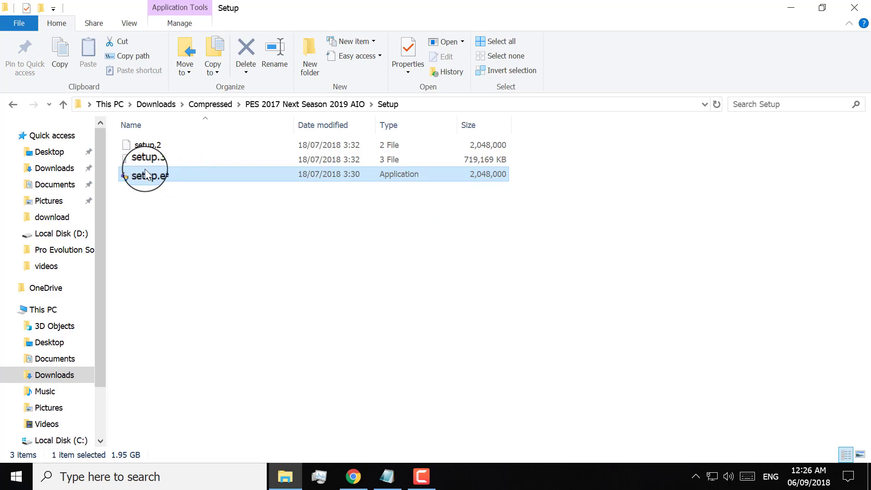
pyautogui.doubleClick(152, 174)
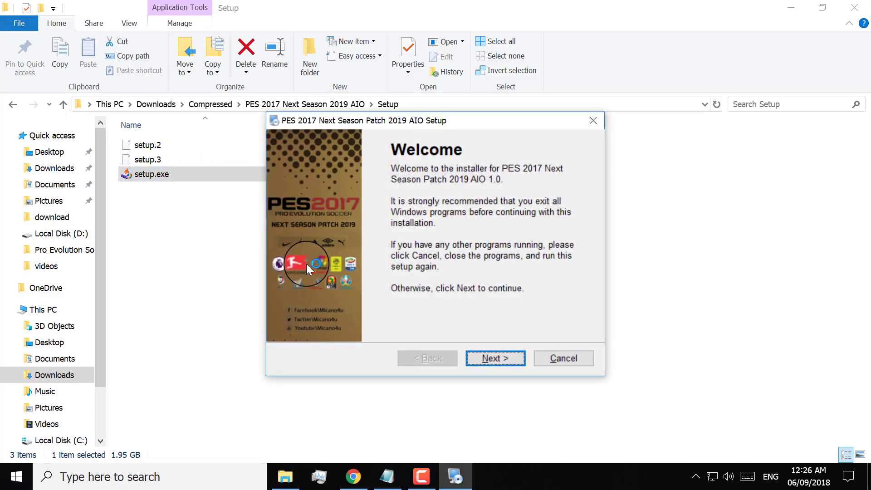
# - Advance past the installer's welcome page and set the installation folder to D:\Pro Evolution Soccer 2017
pyautogui.click(485, 356)
pyautogui.click(565, 244)
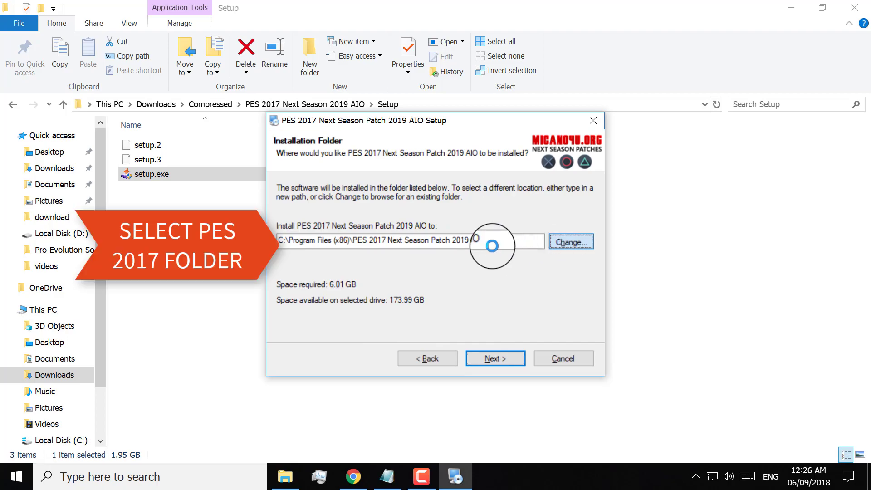
pyautogui.click(294, 200)
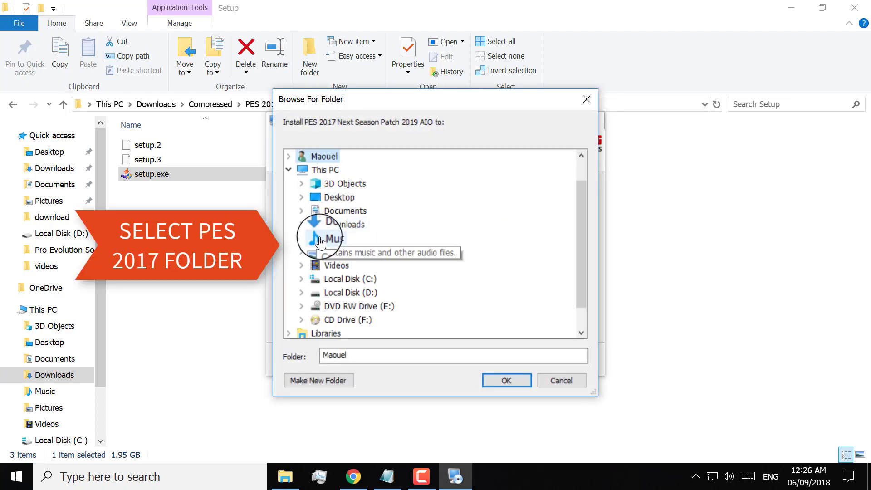
pyautogui.doubleClick(380, 267)
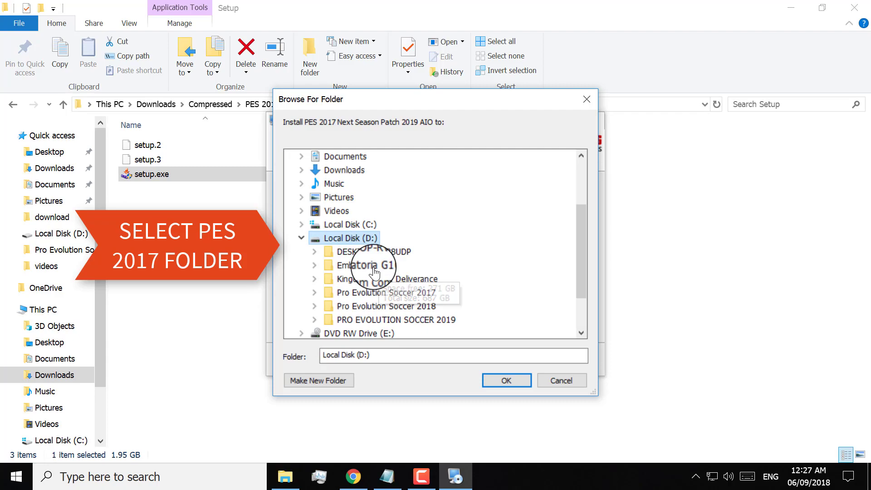
pyautogui.doubleClick(372, 293)
pyautogui.click(503, 381)
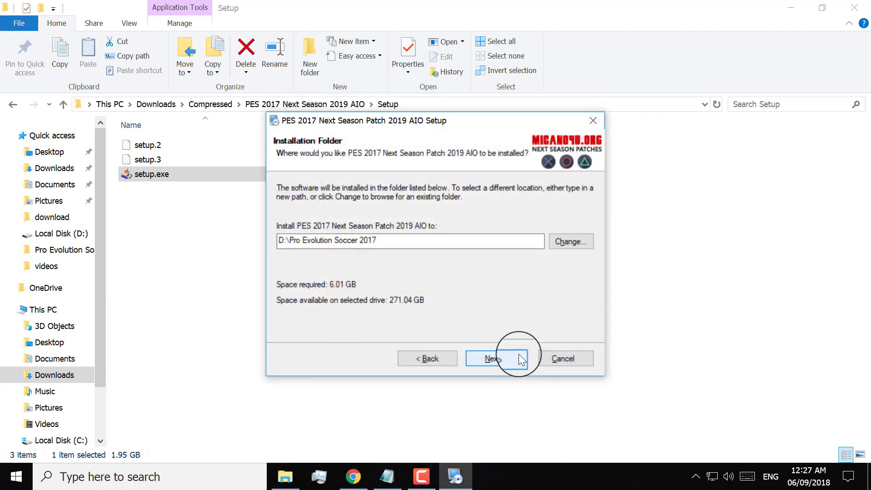
# - Install PES 2017 Next Season Patch 2019 AIO with the chosen settings and finish the installer
pyautogui.click(514, 358)
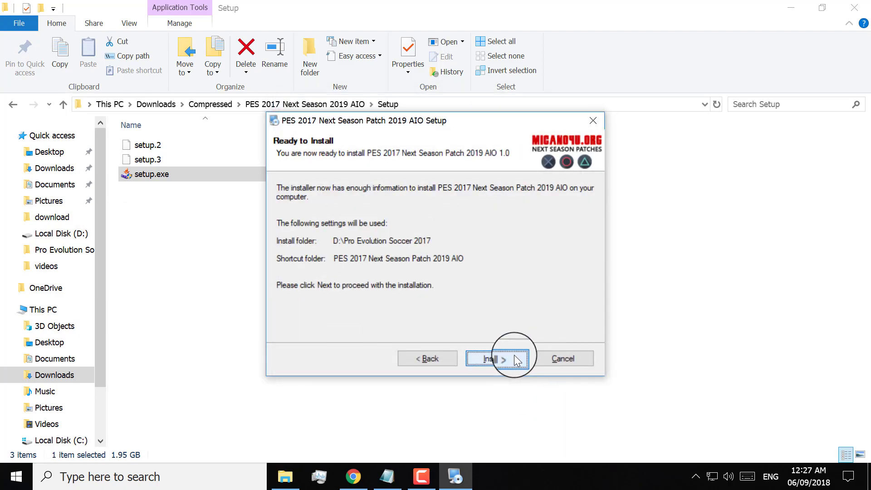
pyautogui.click(517, 360)
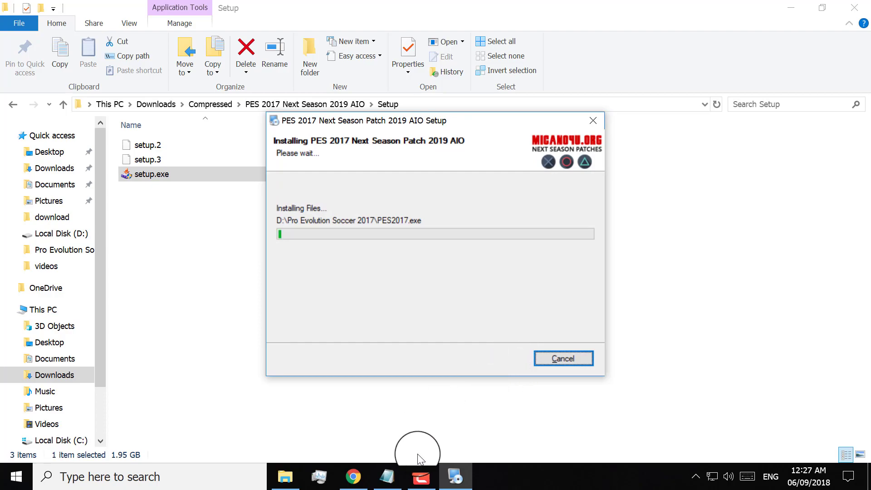
pyautogui.click(421, 482)
pyautogui.click(639, 440)
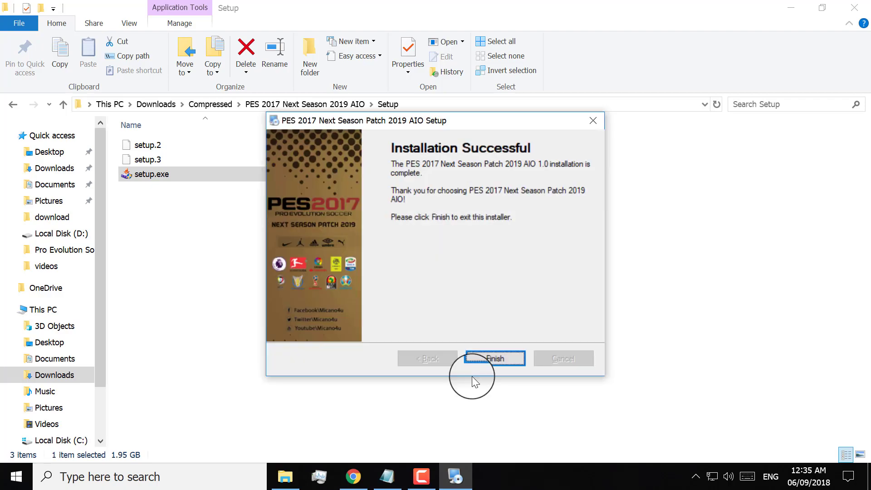
pyautogui.click(486, 365)
# - Check the notes for what to do after setup and return to the Compressed folder
pyautogui.click(387, 476)
pyautogui.scroll(-1, 461, 337)
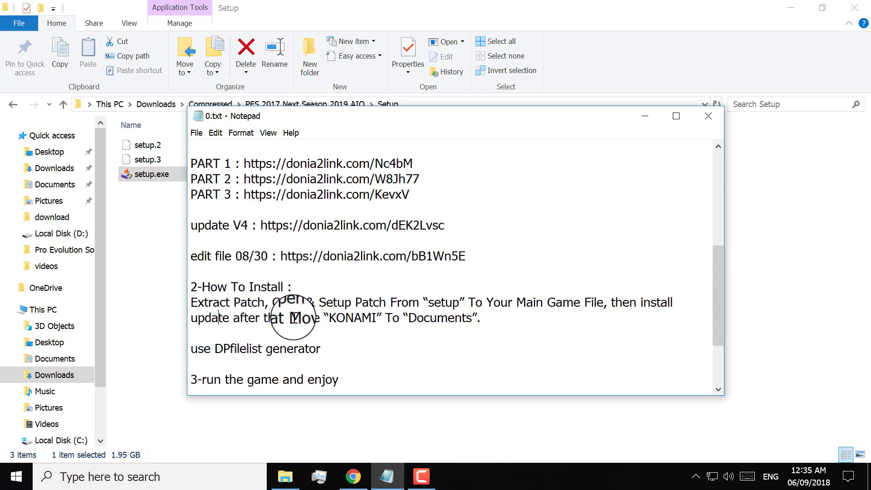
pyautogui.doubleClick(357, 318)
pyautogui.doubleClick(443, 317)
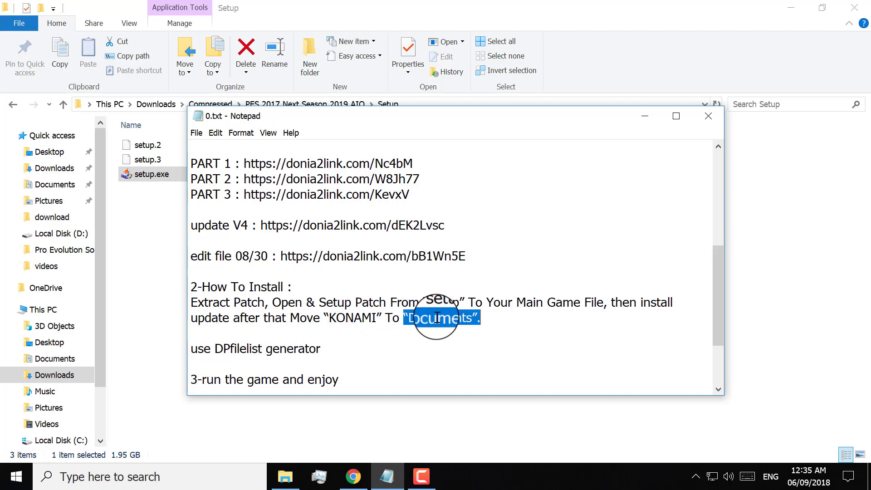
pyautogui.click(431, 410)
pyautogui.press('BackSpace')
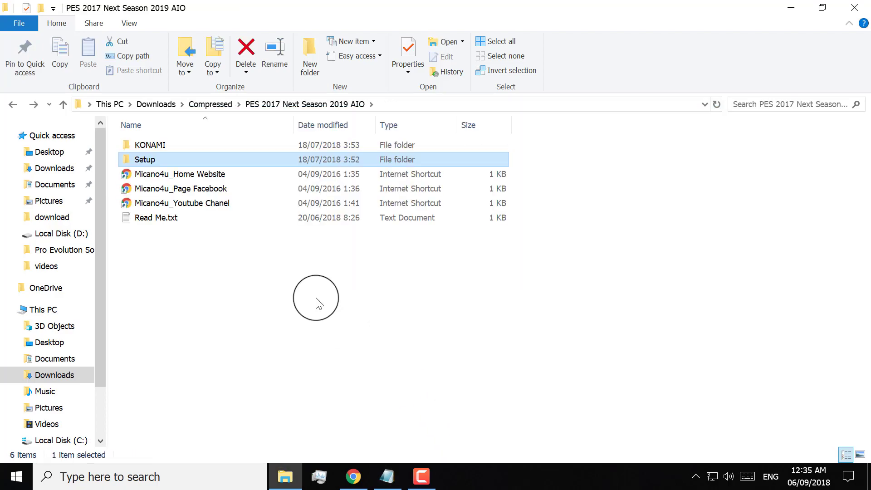
pyautogui.press('BackSpace')
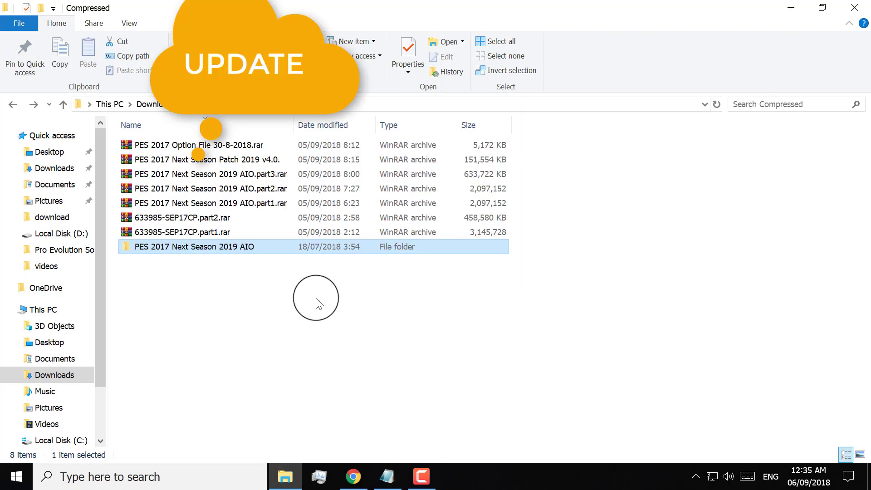
# - Extract the PES 2017 Next Season Patch 2019 v4.0 archive and copy both files from its download folder
pyautogui.rightClick(190, 159)
pyautogui.click(219, 228)
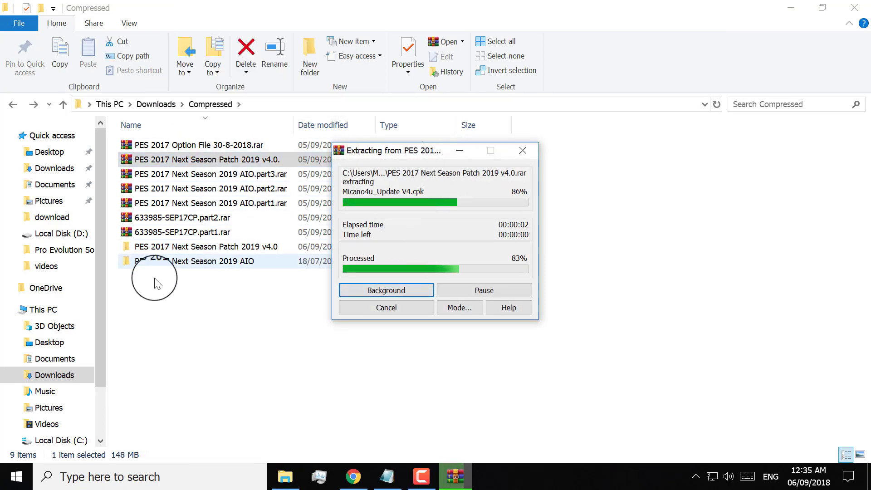
pyautogui.doubleClick(185, 246)
pyautogui.click(178, 161)
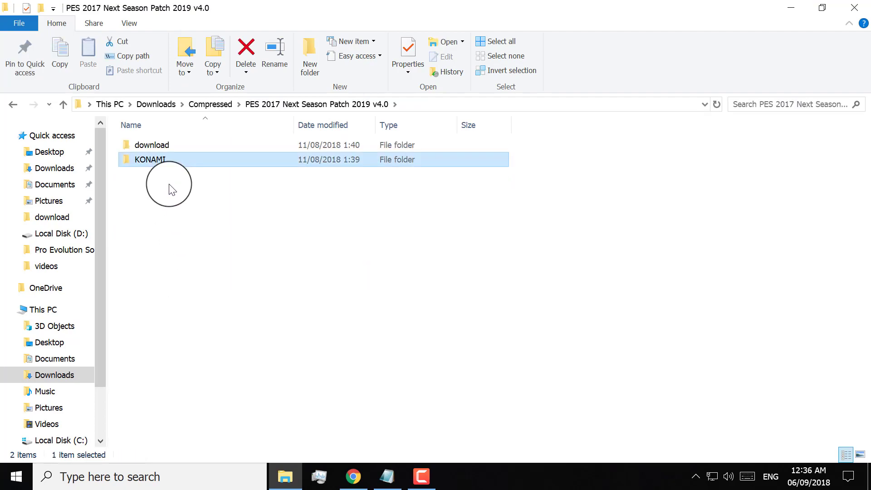
pyautogui.press('Up')
pyautogui.press('Return')
pyautogui.hotkey('ctrl', 'a')
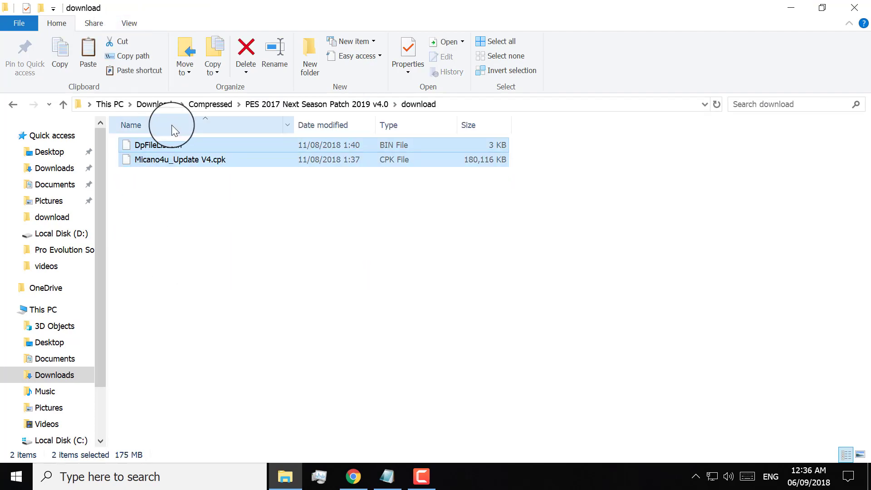
pyautogui.rightClick(166, 152)
pyautogui.click(197, 337)
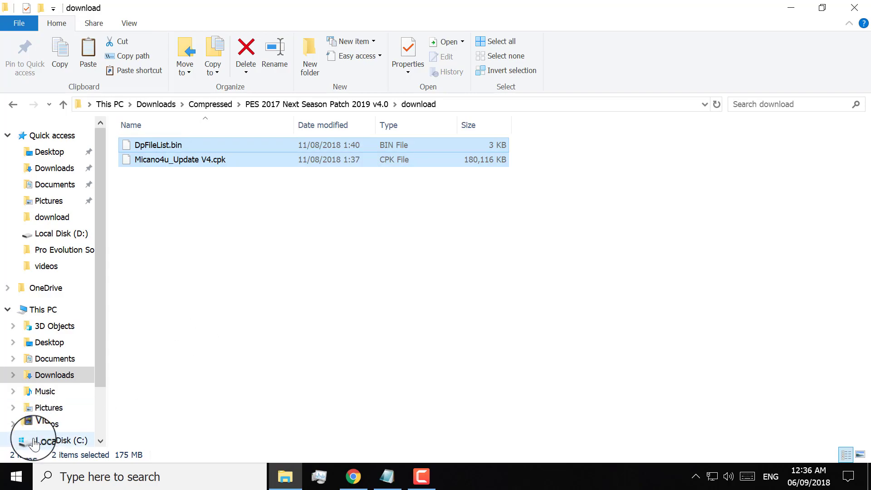
# - Paste the copied update files into D:\Pro Evolution Soccer 2017\download, replacing the existing DpFileList.bin
pyautogui.scroll(-2, 39, 414)
pyautogui.click(58, 381)
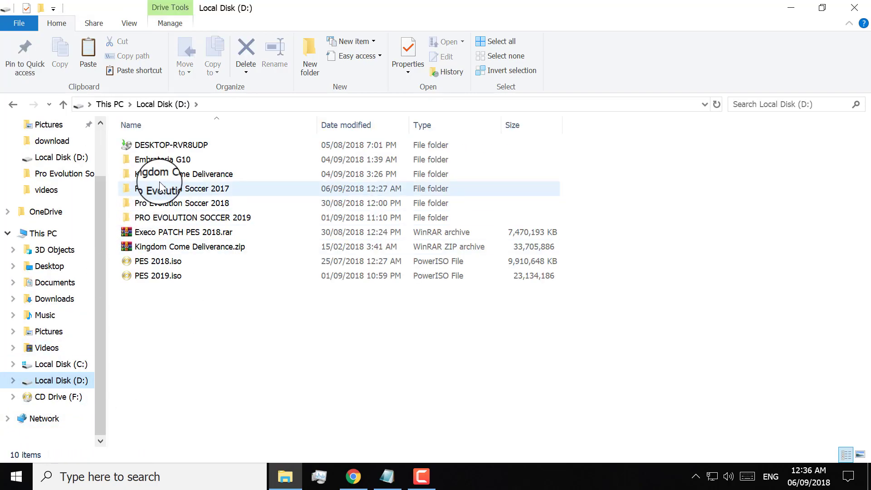
pyautogui.doubleClick(153, 188)
pyautogui.doubleClick(164, 165)
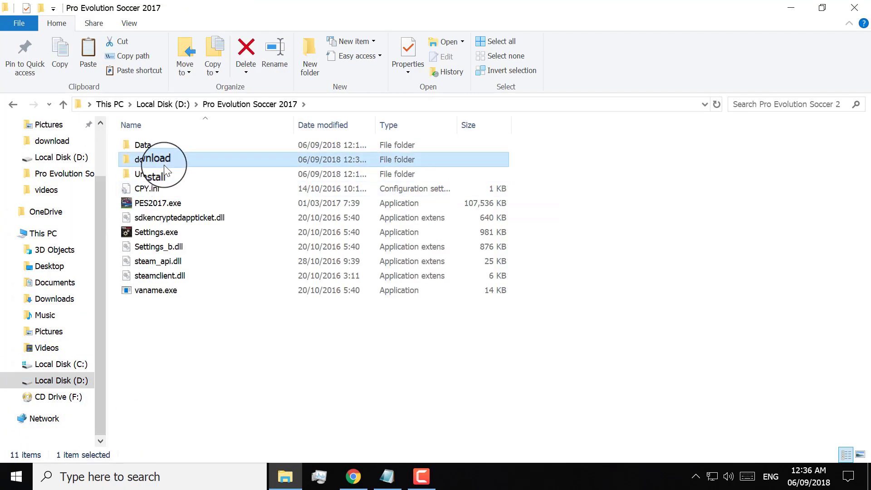
pyautogui.hotkey('ctrl', 'v')
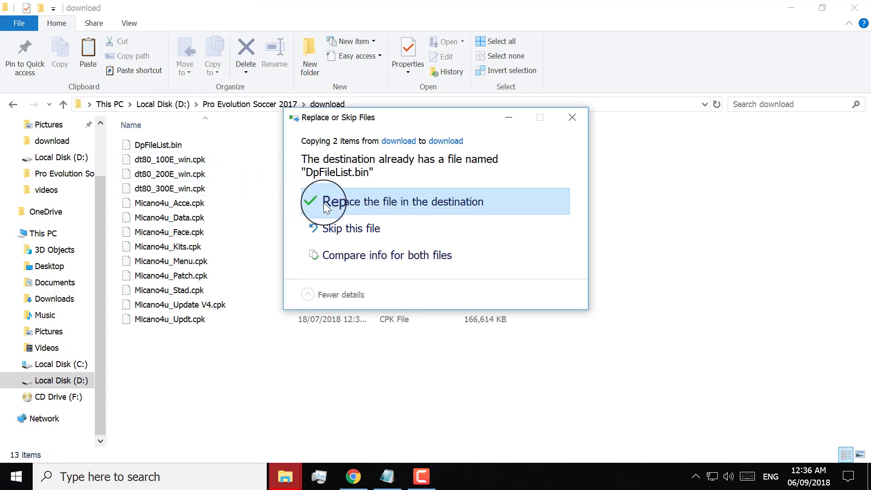
pyautogui.click(325, 203)
# - Return to the Compressed folder and extract the PES 2017 Option File 30-8-2018 archive
pyautogui.press('BackSpace')
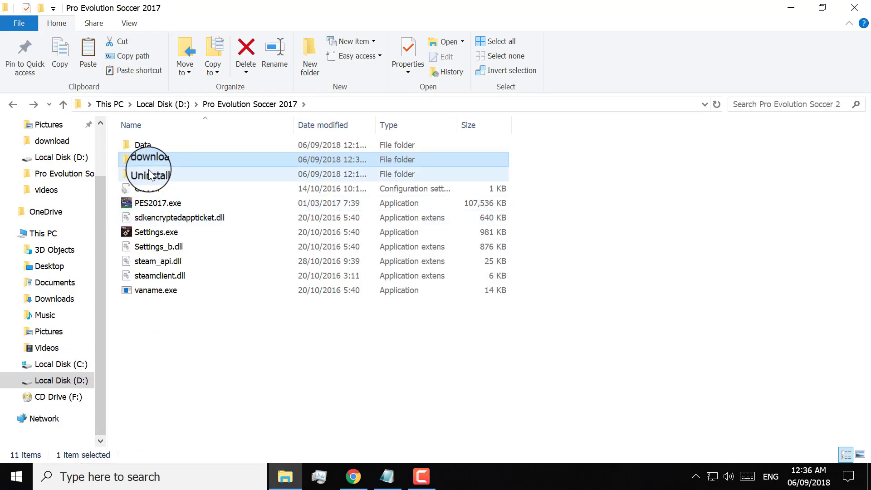
pyautogui.press('BackSpace')
pyautogui.press('BackSpace')
pyautogui.press('BackSpace')
pyautogui.press('BackSpace')
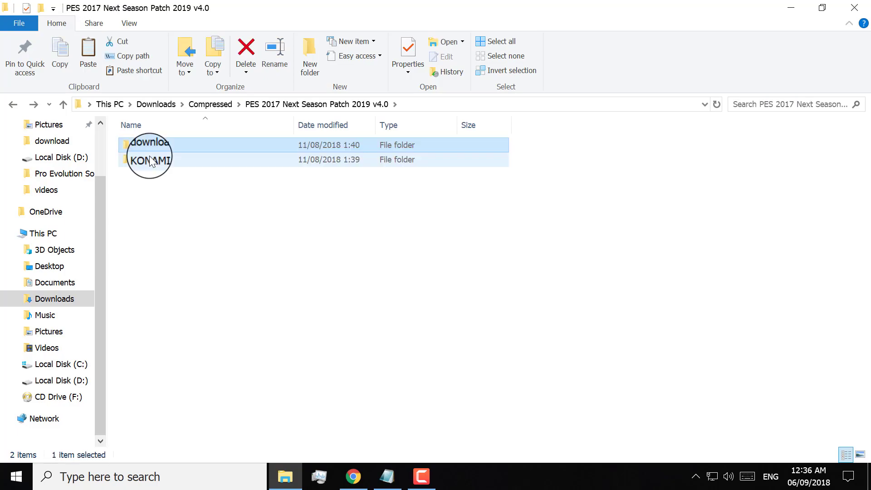
pyautogui.click(154, 146)
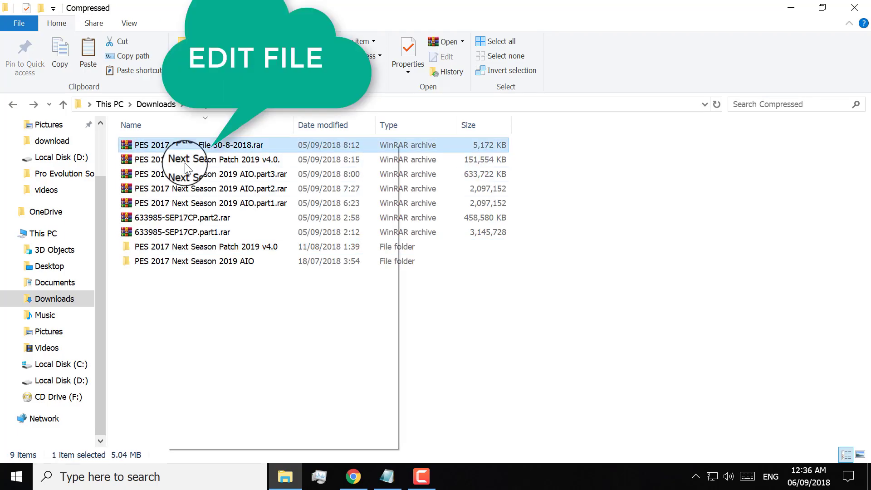
pyautogui.rightClick(172, 142)
pyautogui.click(190, 205)
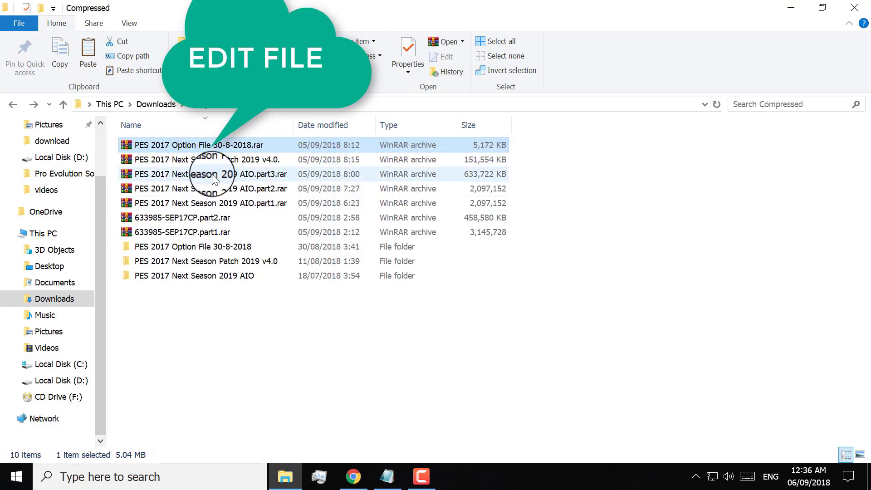
# - Copy EDIT00000000 from the extracted option file folder into Documents\KONAMI\Pro Evolution Soccer 2017\save, replacing the existing file
pyautogui.doubleClick(194, 247)
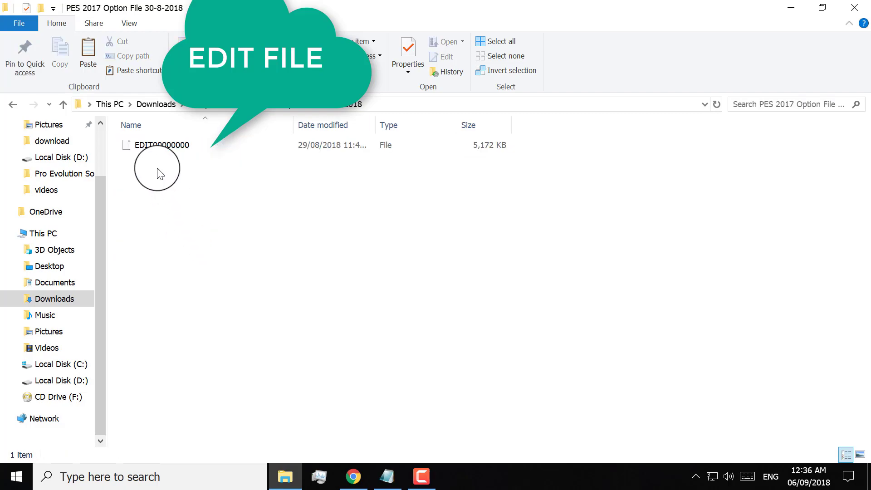
pyautogui.rightClick(152, 146)
pyautogui.click(193, 357)
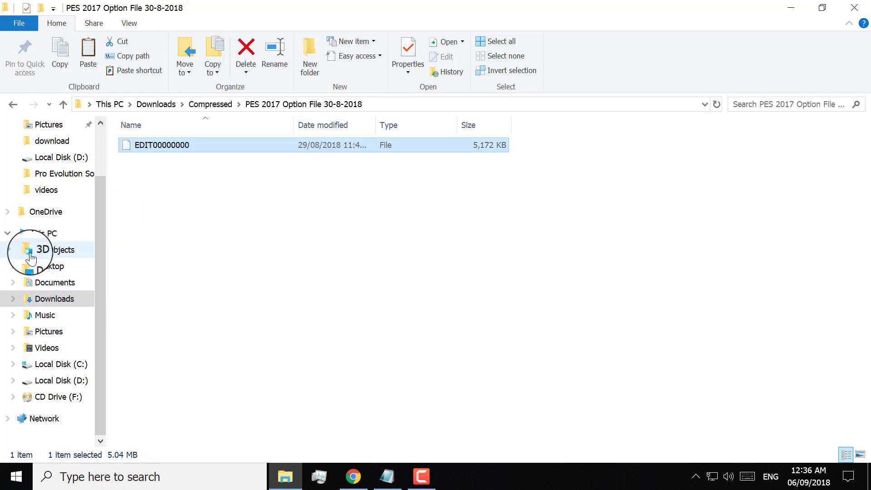
pyautogui.click(46, 283)
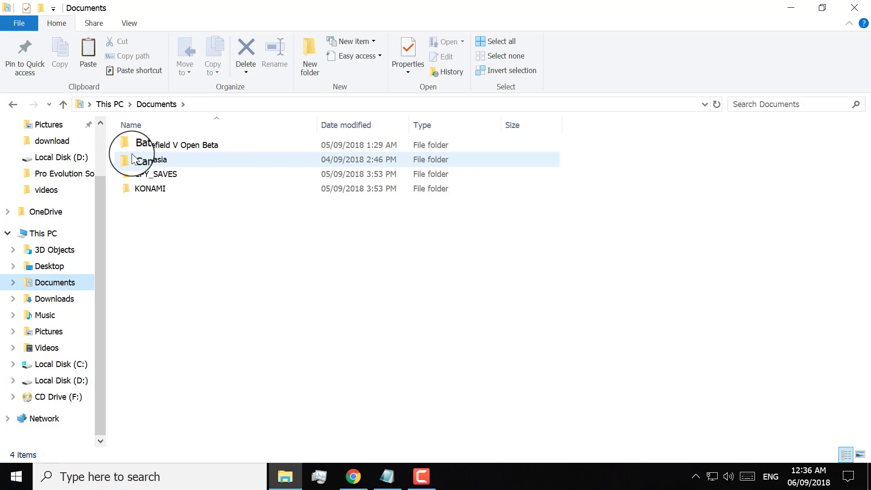
pyautogui.doubleClick(141, 191)
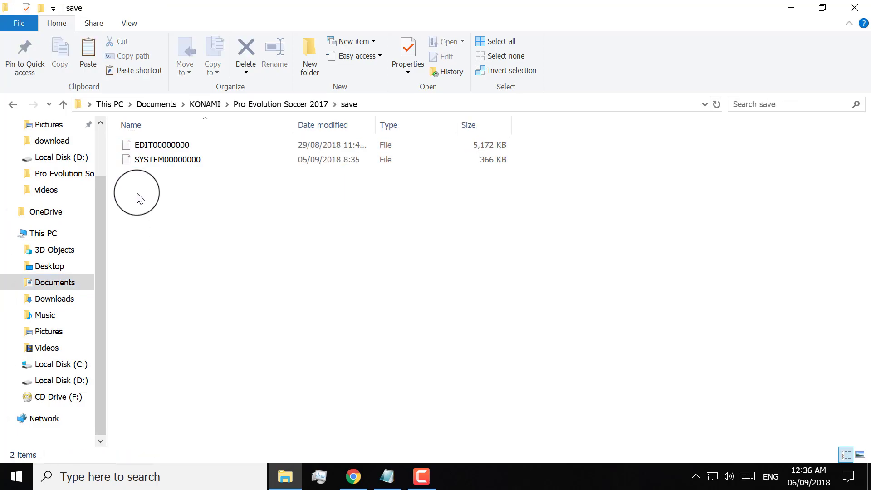
pyautogui.hotkey('ctrl', 'v')
pyautogui.click(368, 190)
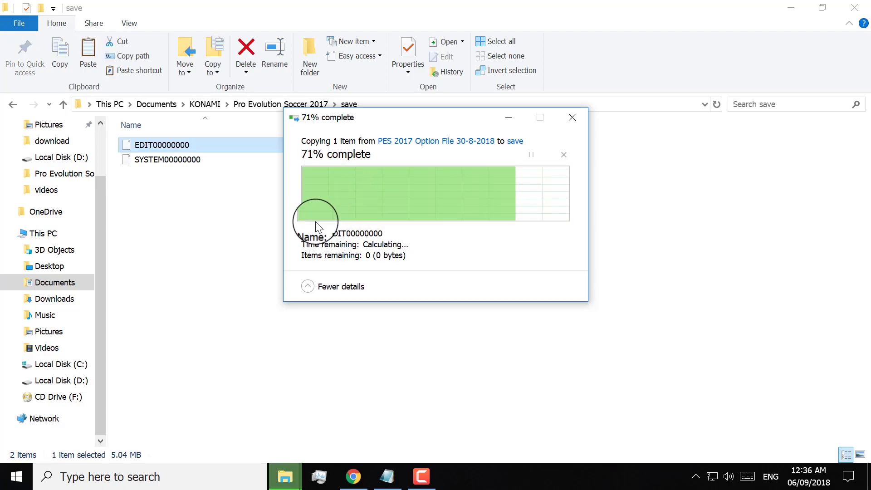
# - Check the remaining notes, extract the DpFileList Generator by Baris + DLC 3 archive in Downloads, and run the generator application
pyautogui.click(400, 467)
pyautogui.scroll(-2, 311, 354)
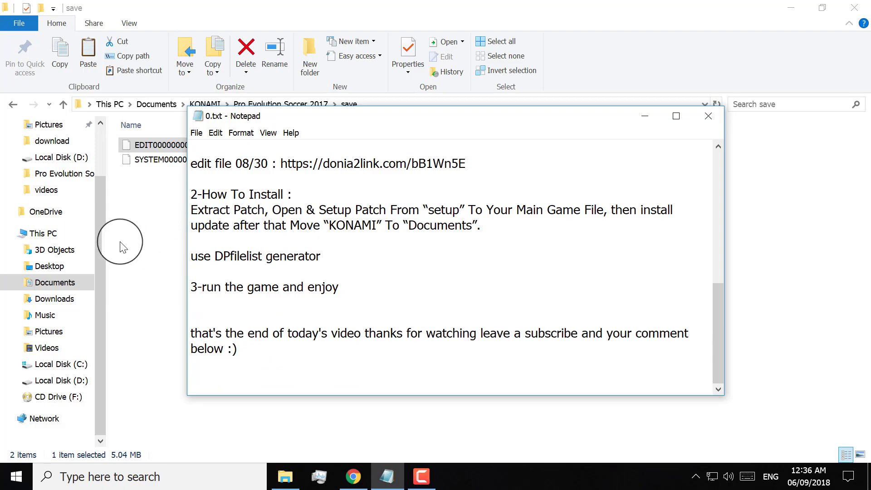
pyautogui.click(92, 297)
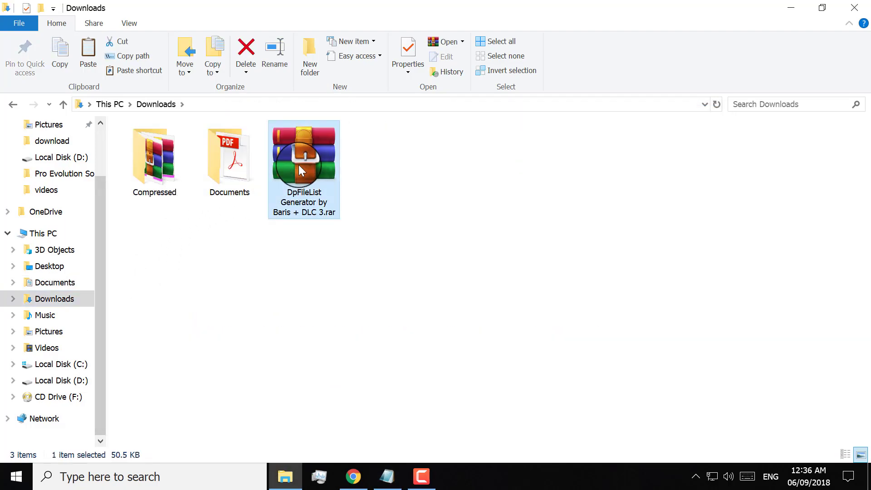
pyautogui.rightClick(299, 165)
pyautogui.click(334, 230)
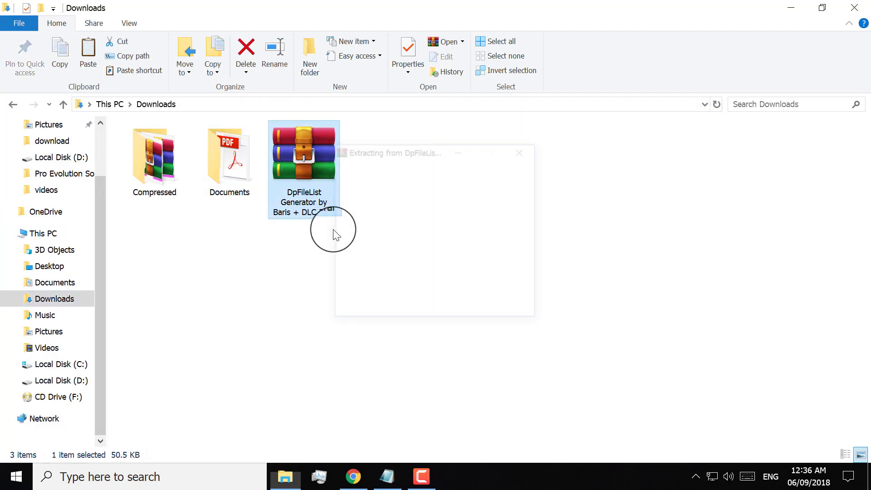
pyautogui.doubleClick(357, 217)
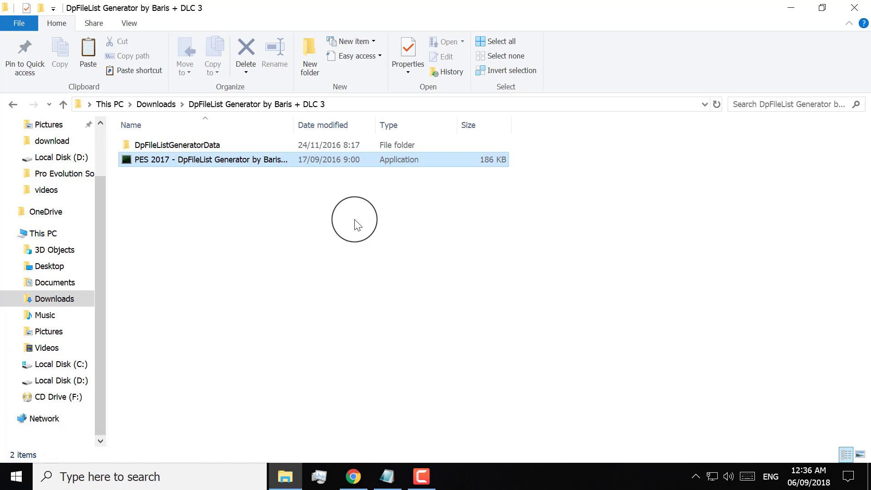
pyautogui.doubleClick(304, 161)
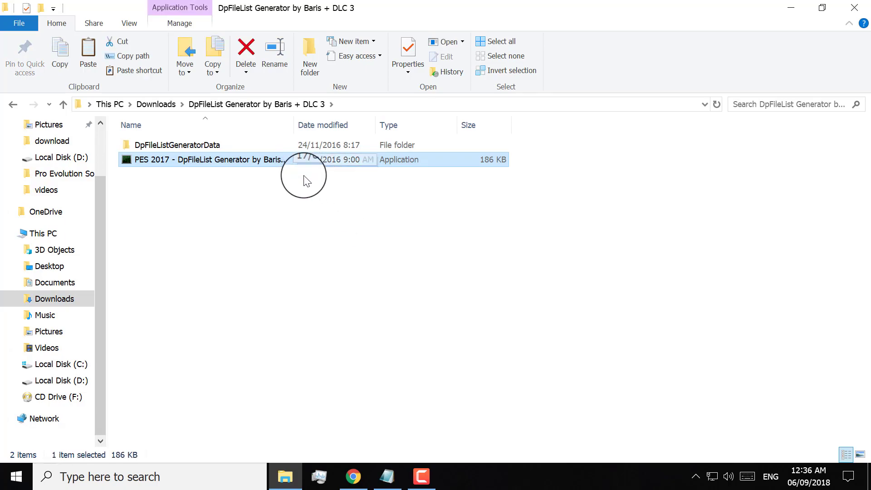
pyautogui.click(535, 286)
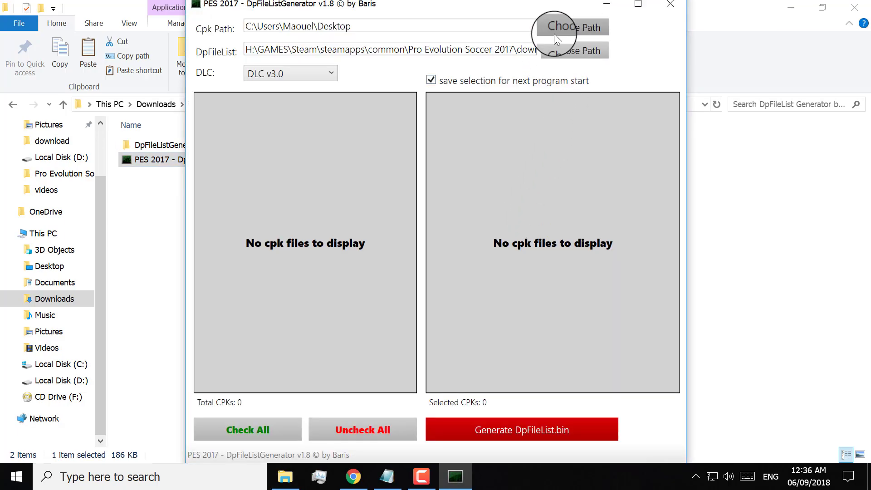
# - Set the generator's Cpk Path to D:\Pro Evolution Soccer 2017\download
pyautogui.click(555, 34)
pyautogui.scroll(-4, 416, 229)
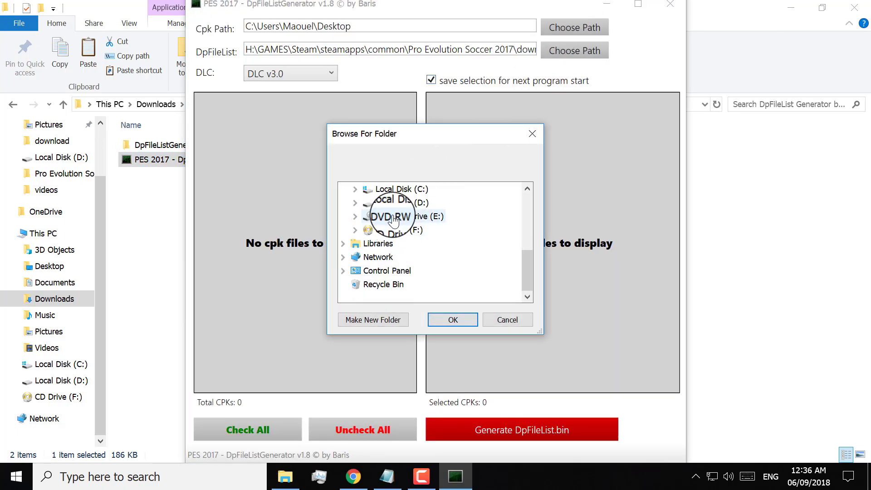
pyautogui.doubleClick(395, 201)
pyautogui.scroll(-1, 415, 226)
pyautogui.doubleClick(414, 218)
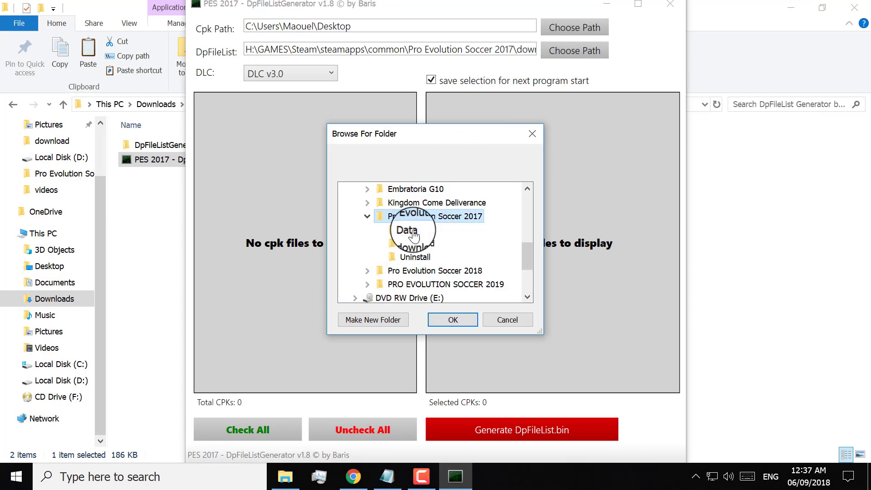
pyautogui.click(413, 243)
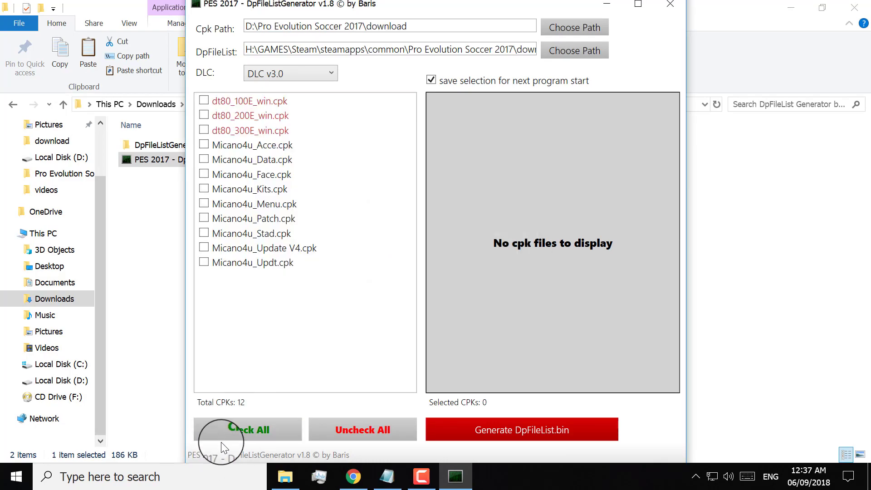
# - Select all cpk files, generate DpFileList.bin, and close the generator
pyautogui.click(235, 436)
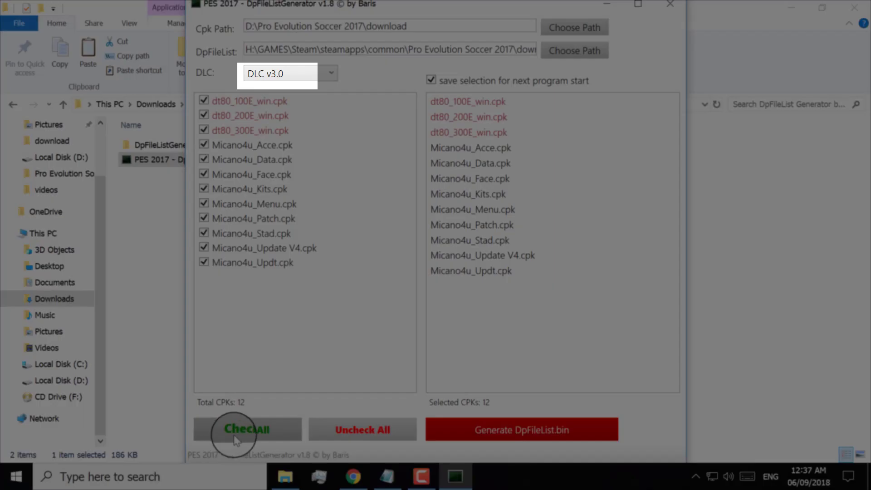
pyautogui.click(497, 428)
pyautogui.click(486, 295)
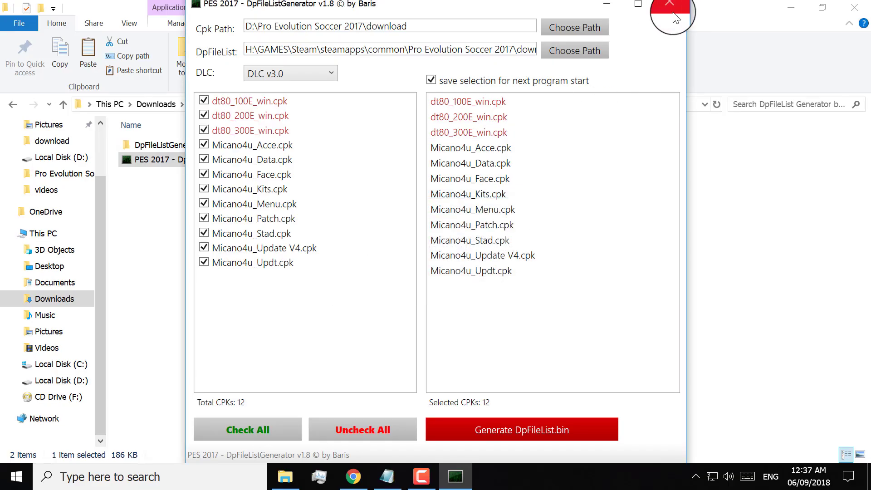
pyautogui.click(670, 6)
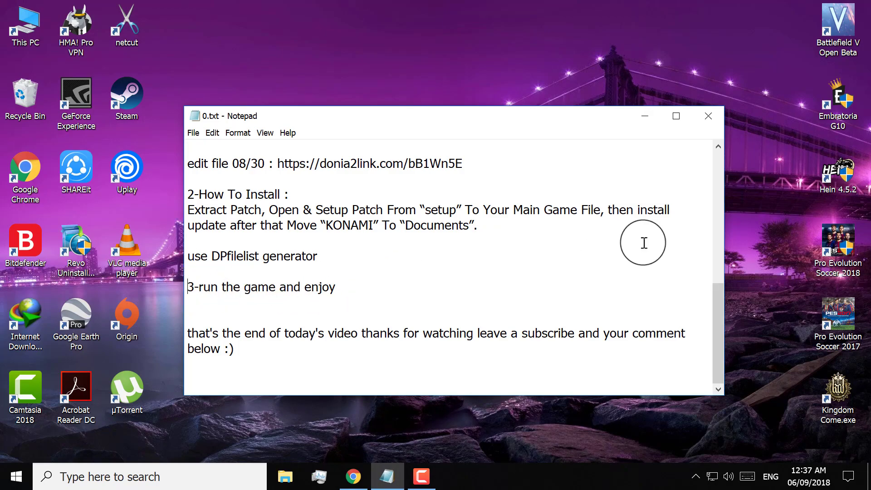
# - Minimize the notes, run Pro Evolution Soccer 2017, and mute the game in the Volume Mixer
pyautogui.click(644, 116)
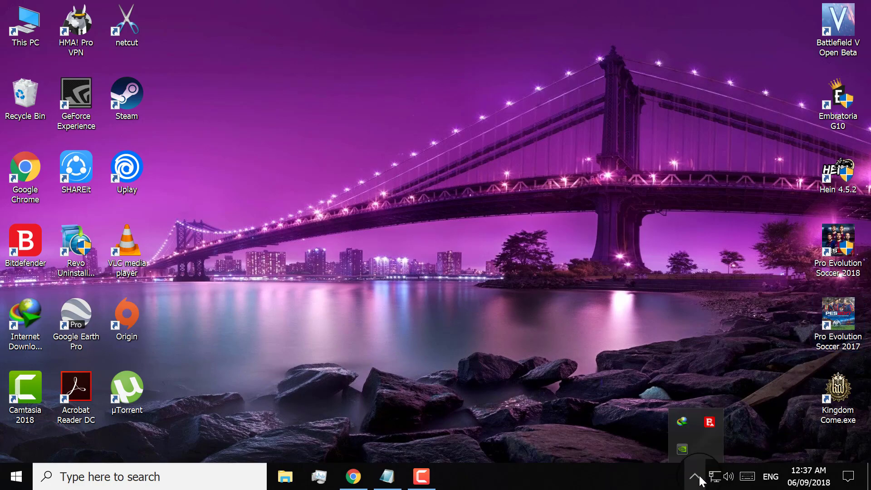
pyautogui.rightClick(730, 478)
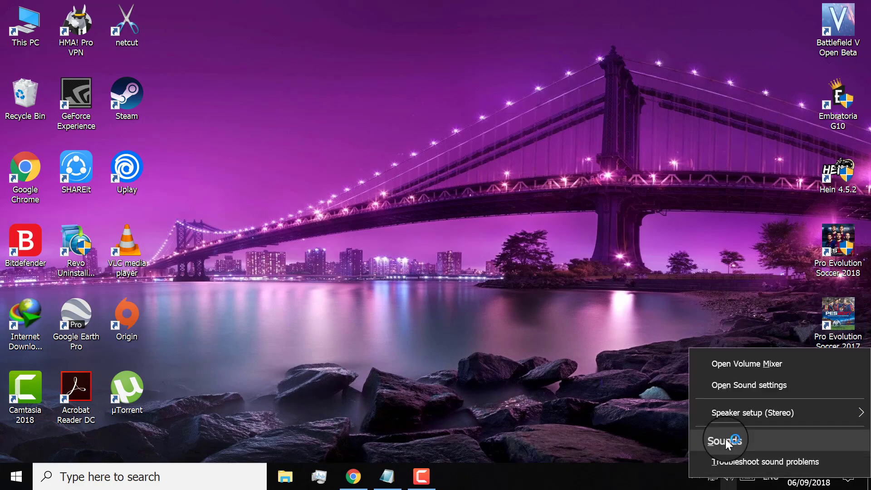
pyautogui.click(745, 360)
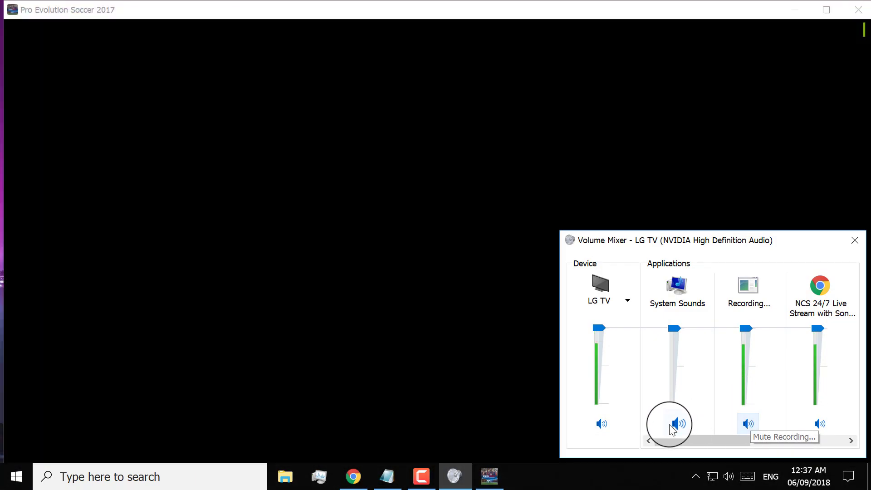
pyautogui.moveTo(686, 437); pyautogui.dragTo(792, 432)
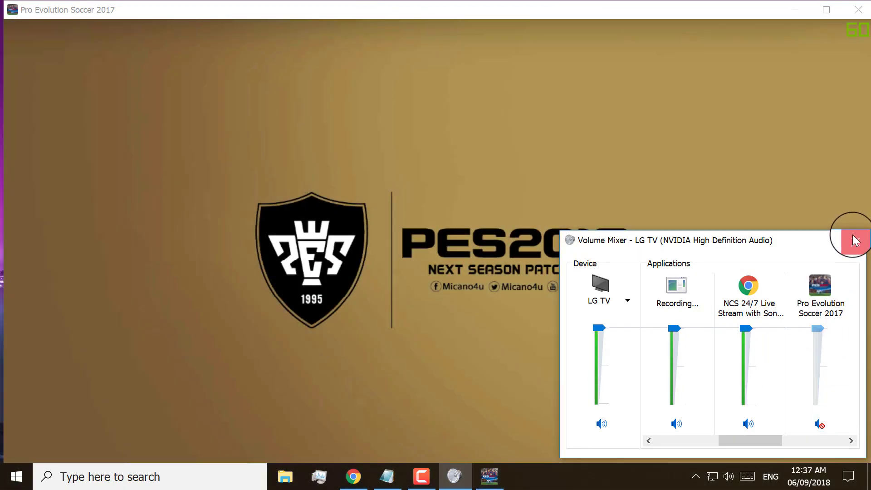
pyautogui.click(855, 240)
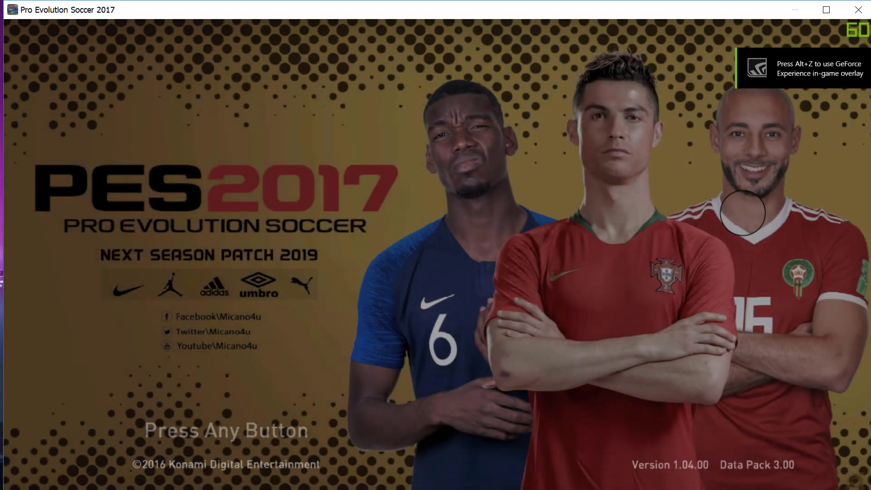
# - Pass the title screens and start an exhibition match from Play Match with the controller on the Home side
pyautogui.click(743, 213)
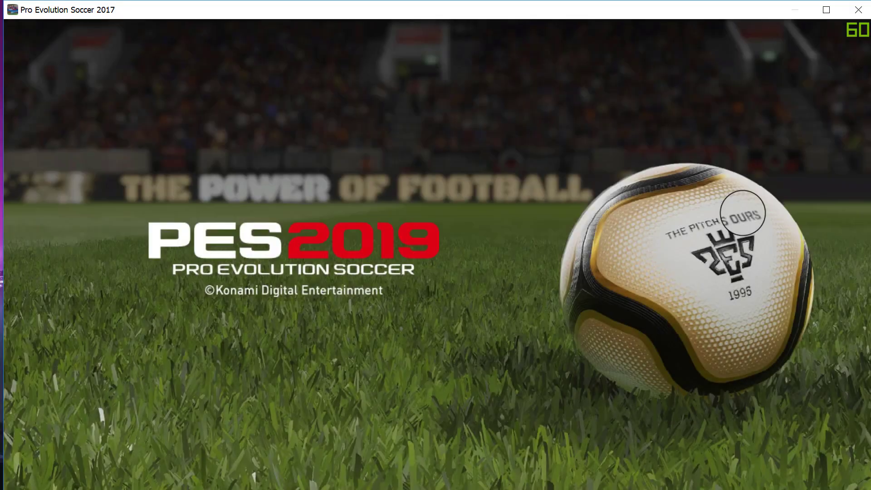
pyautogui.press('Return')
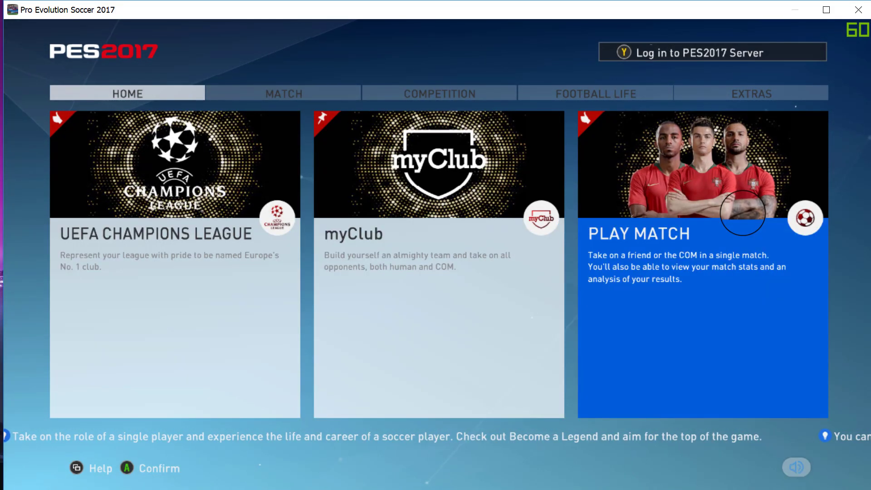
pyautogui.click(743, 212)
pyautogui.press('Down')
pyautogui.press('Return')
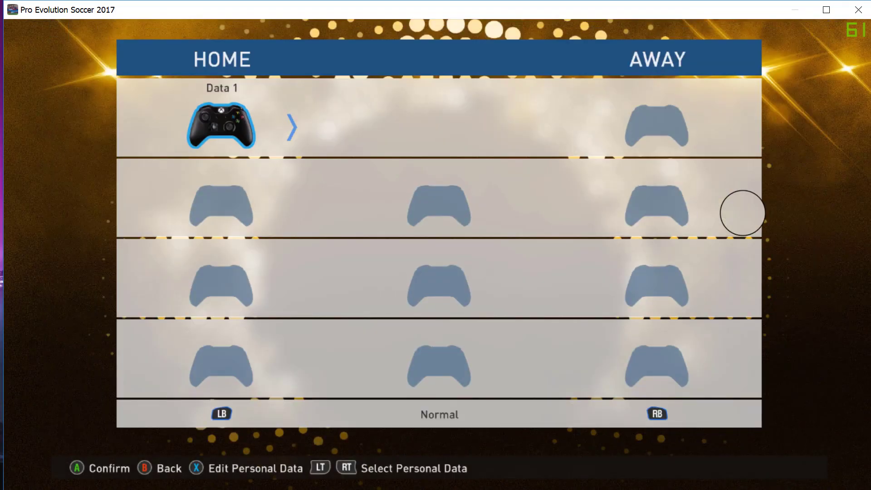
pyautogui.press('Return')
pyautogui.press('Return')
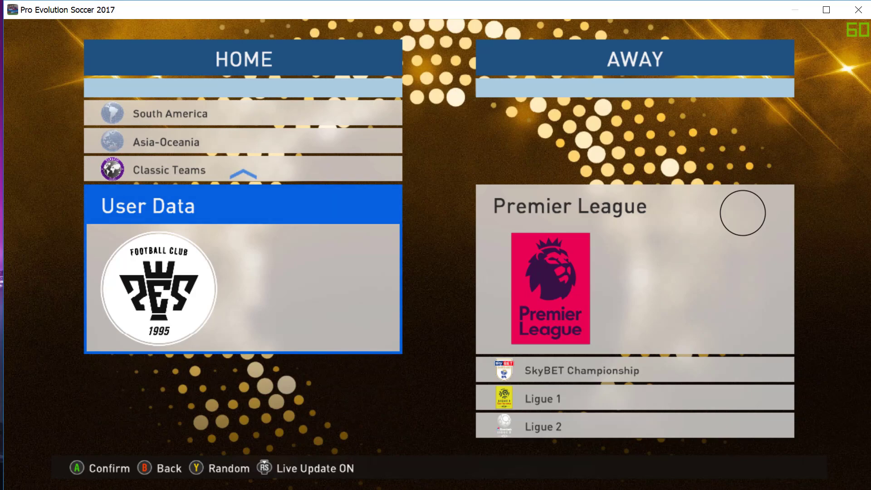
# - Choose Premier League as the home team's league
pyautogui.press('Up')
pyautogui.press('Up')
pyautogui.press('Up')
pyautogui.press('Up')
pyautogui.press('Up')
pyautogui.press('Up')
pyautogui.press('Up')
pyautogui.press('Up')
pyautogui.press('Up')
pyautogui.press('Up')
pyautogui.press('Up')
pyautogui.press('Up')
pyautogui.press('Up')
pyautogui.press('Up')
pyautogui.press('Up')
pyautogui.press('Up')
pyautogui.press('Up')
pyautogui.press('Up')
pyautogui.press('Up')
pyautogui.press('Up')
pyautogui.press('Return')
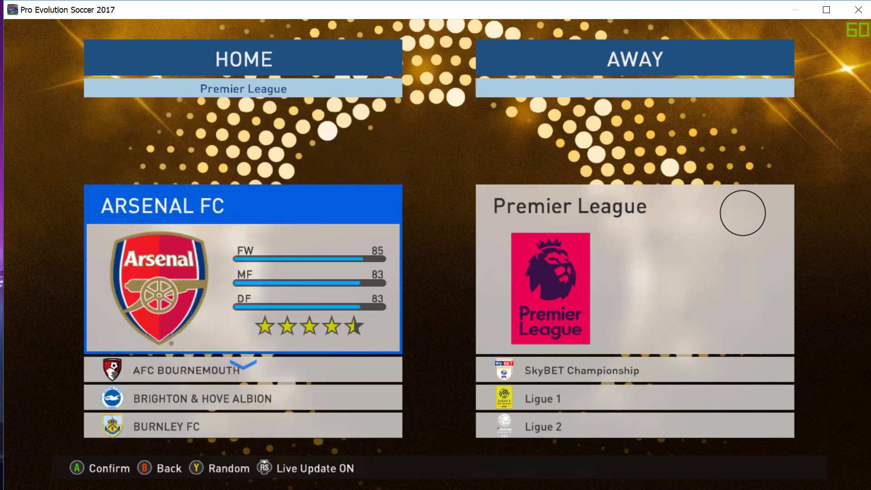
# - Browse the Premier League clubs down to West Ham United and select Liverpool FC as the home team
pyautogui.press('Down')
pyautogui.press('Down')
pyautogui.press('Down')
pyautogui.press('Down')
pyautogui.press('Down')
pyautogui.press('Down')
pyautogui.press('Down')
pyautogui.press('Down')
pyautogui.press('Down')
pyautogui.press('Down')
pyautogui.press('Down')
pyautogui.press('Down')
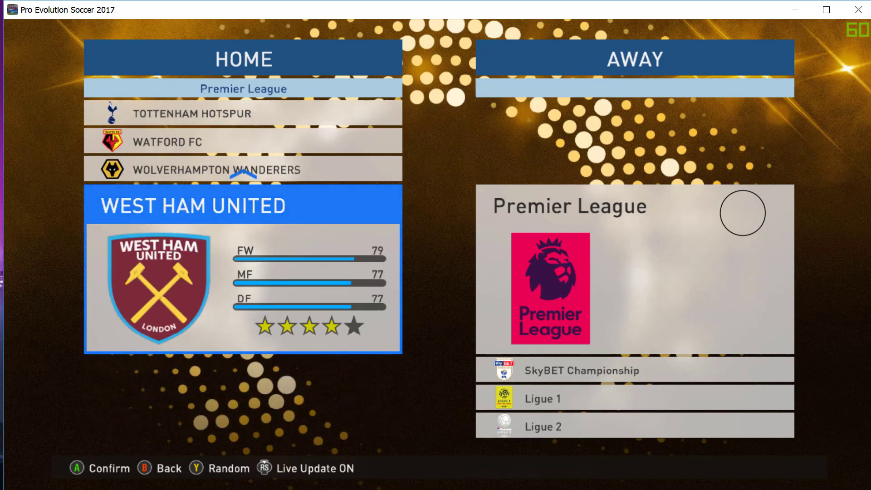
pyautogui.press('Up')
pyautogui.press('Up')
pyautogui.press('Up')
pyautogui.press('Up')
pyautogui.press('Up')
pyautogui.press('Up')
pyautogui.press('Up')
pyautogui.press('Up')
pyautogui.press('Up')
pyautogui.press('Down')
pyautogui.press('Up')
pyautogui.press('Up')
pyautogui.press('Return')
# - Select Paris Saint-Germain from Ligue 1 as the away team
pyautogui.press('Down')
pyautogui.press('Down')
pyautogui.press('Return')
pyautogui.press('Down')
pyautogui.press('Down')
pyautogui.press('Down')
pyautogui.press('Down')
pyautogui.press('Down')
pyautogui.press('Down')
pyautogui.press('Down')
pyautogui.press('Down')
pyautogui.press('Down')
pyautogui.press('Down')
pyautogui.press('Down')
pyautogui.press('Down')
pyautogui.press('Down')
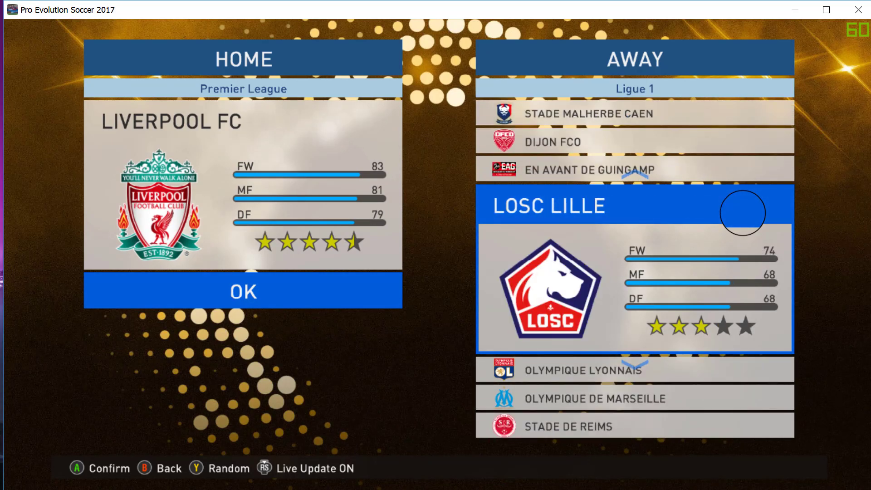
pyautogui.press('Return')
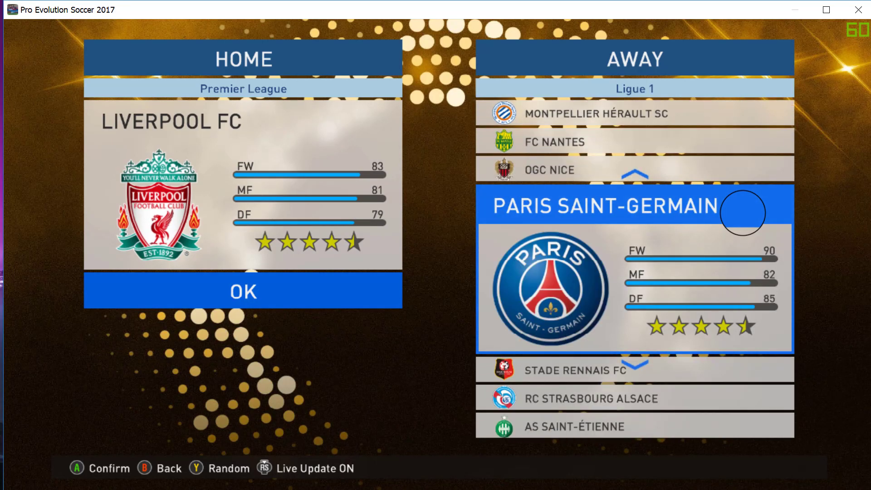
# - Preview both teams' uniforms, ending on kit 3/3 for Liverpool FC and kit 1/2 for Paris Saint-Germain
pyautogui.press('Left')
pyautogui.press('Left')
pyautogui.press('Return')
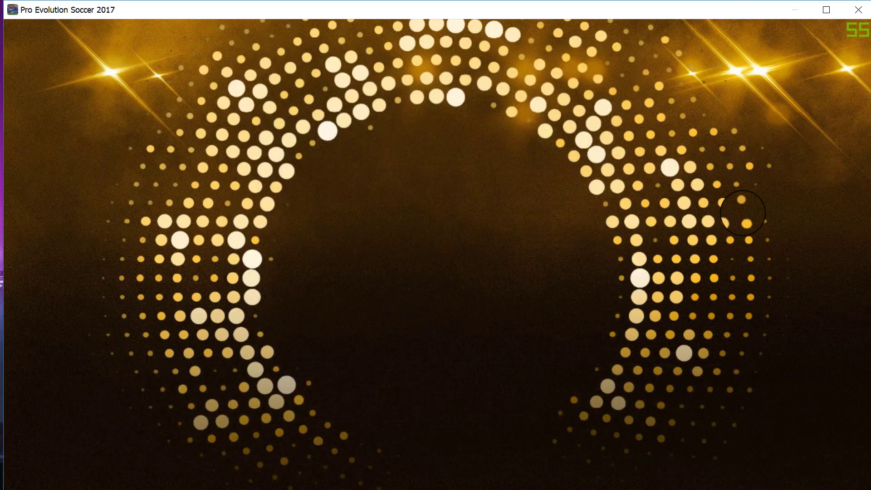
pyautogui.press('Right')
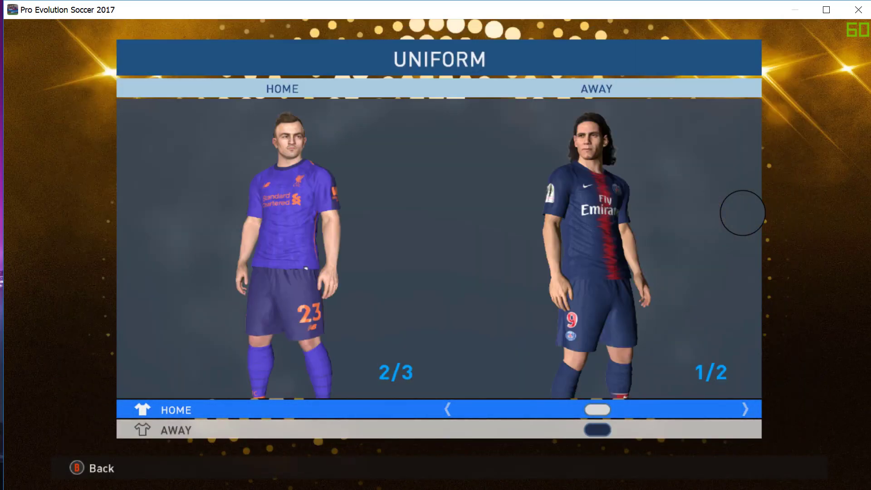
pyautogui.press('Right')
pyautogui.press('Down')
pyautogui.press('Right')
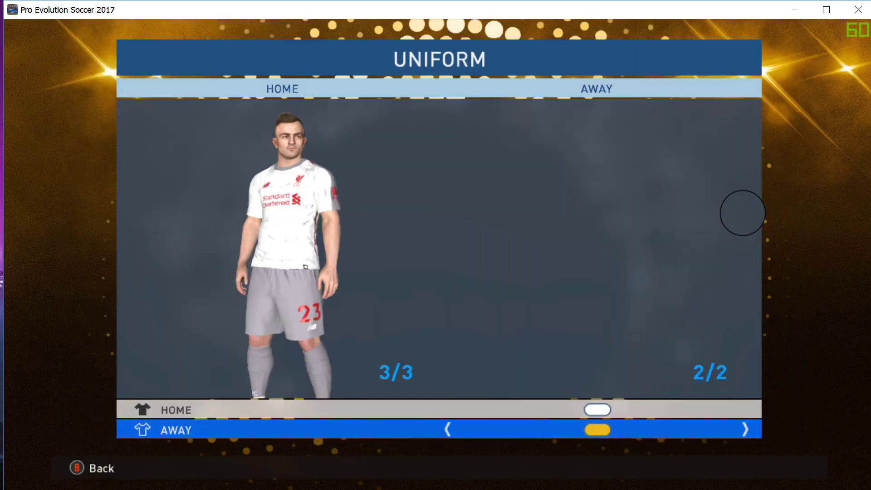
pyautogui.press('Right')
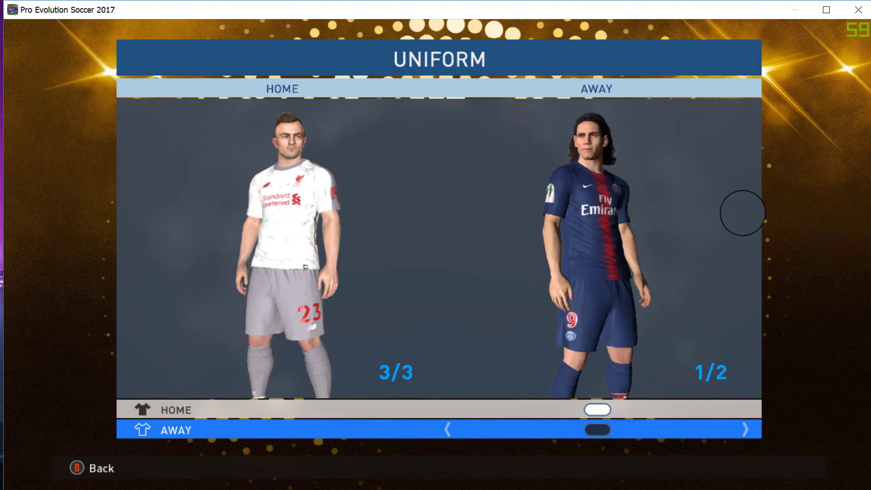
pyautogui.press('Return')
# - Browse the available match stadiums up to Saitama Stadium and return to team selection
pyautogui.press('Right')
pyautogui.press('Return')
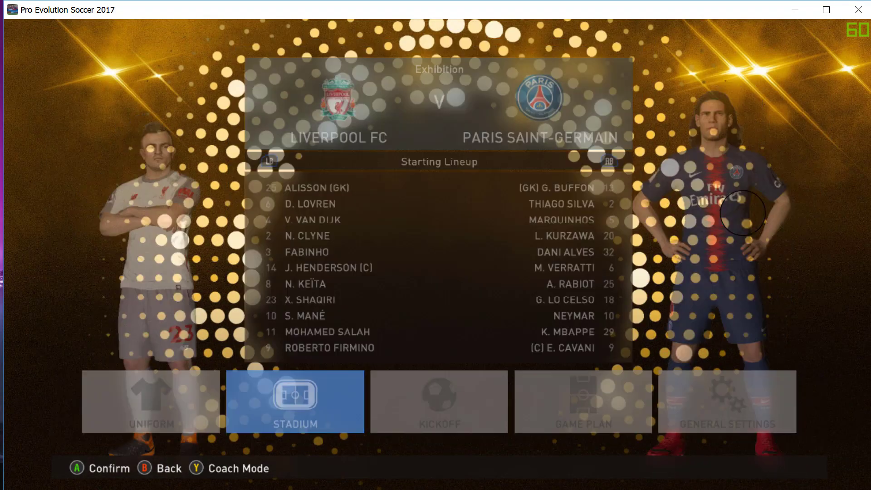
pyautogui.press('Right')
pyautogui.press('Right')
pyautogui.press('Right')
pyautogui.press('Right')
pyautogui.press('Right')
pyautogui.press('Right')
pyautogui.press('Right')
pyautogui.press('Right')
pyautogui.press('Right')
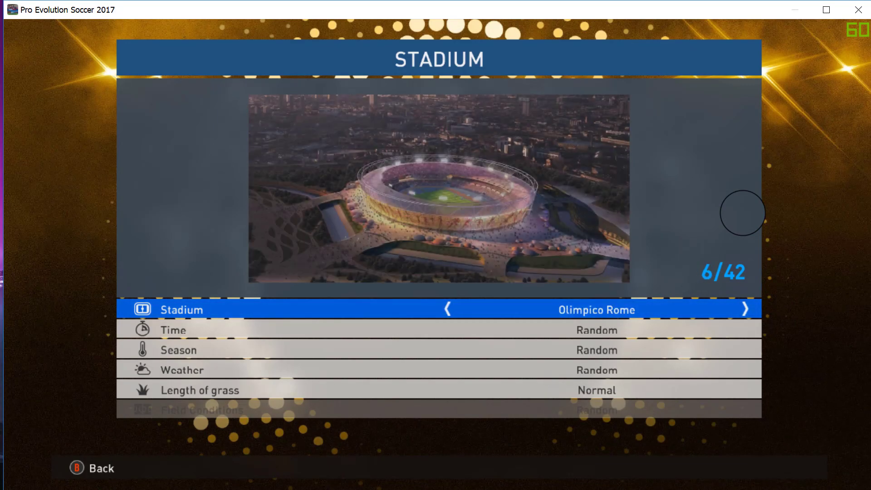
pyautogui.press('Right')
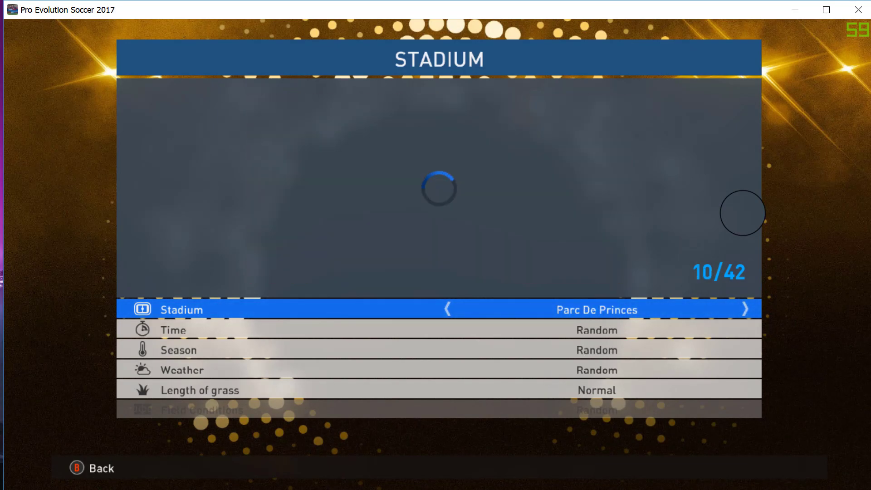
pyautogui.press('Right')
pyautogui.press('Right')
pyautogui.press('Right')
pyautogui.press('Right')
pyautogui.press('Right')
pyautogui.press('Right')
pyautogui.press('Right')
pyautogui.press('Right')
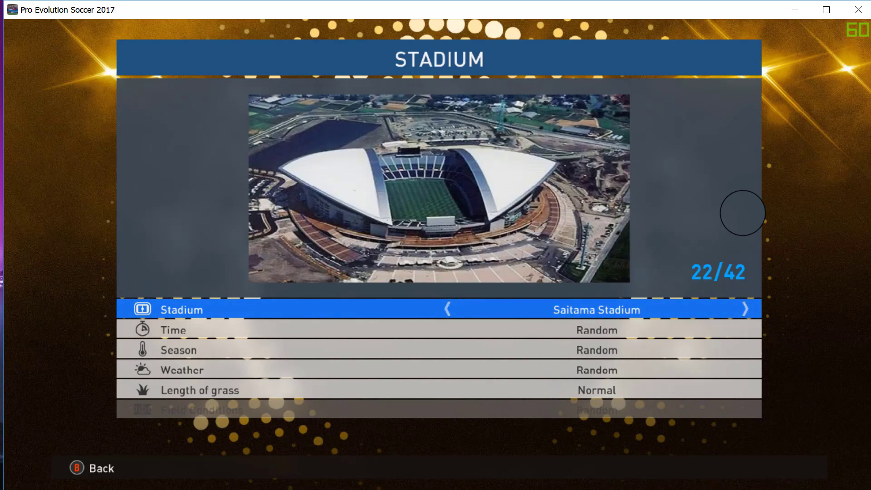
pyautogui.press('Escape')
pyautogui.press('Escape')
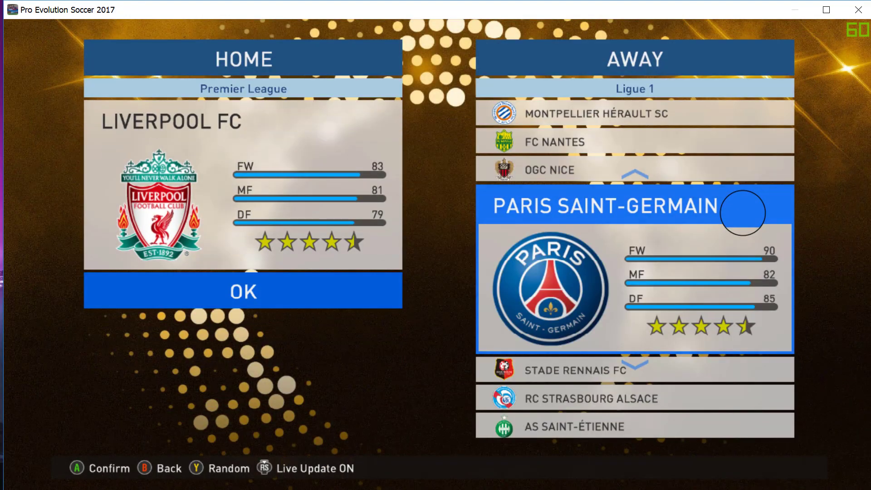
# - Back out of the current team choices and select Juventus FC from Serie A TIM as the home team
pyautogui.press('Escape')
pyautogui.press('Escape')
pyautogui.press('Escape')
pyautogui.press('Down')
pyautogui.press('Down')
pyautogui.press('Down')
pyautogui.press('Down')
pyautogui.press('Return')
pyautogui.press('Down')
pyautogui.press('Down')
pyautogui.press('Down')
pyautogui.press('Down')
pyautogui.press('Down')
pyautogui.press('Down')
pyautogui.press('Down')
pyautogui.press('Down')
pyautogui.press('Down')
pyautogui.press('Return')
# - Go to Serie A TIM in the away team's league list
pyautogui.press('Down')
pyautogui.press('Down')
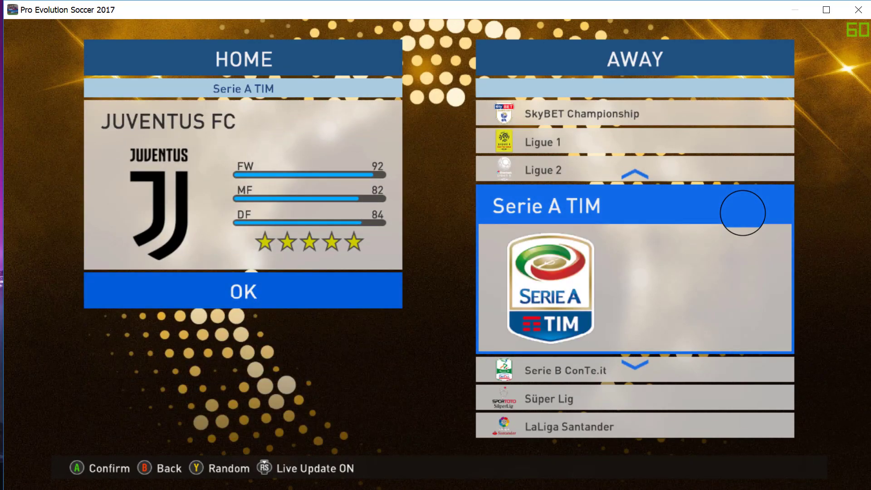